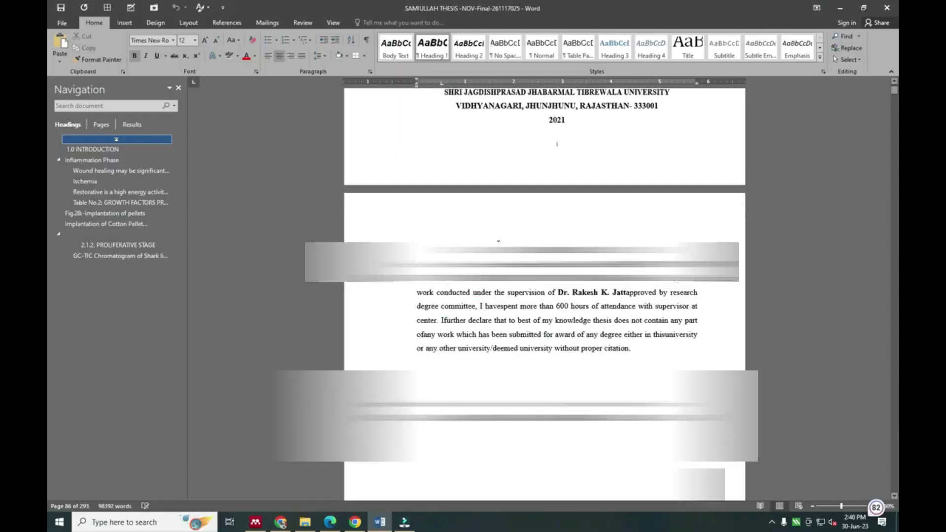
pyautogui.scroll(-1, 232, 105)
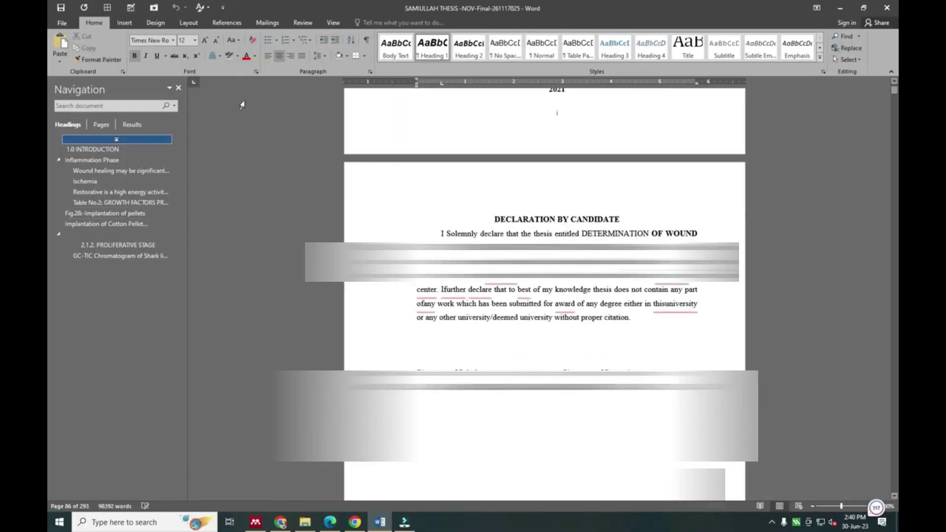
# Step: Show the View ribbon to confirm the Navigation Pane is switched on
pyautogui.click(178, 88)
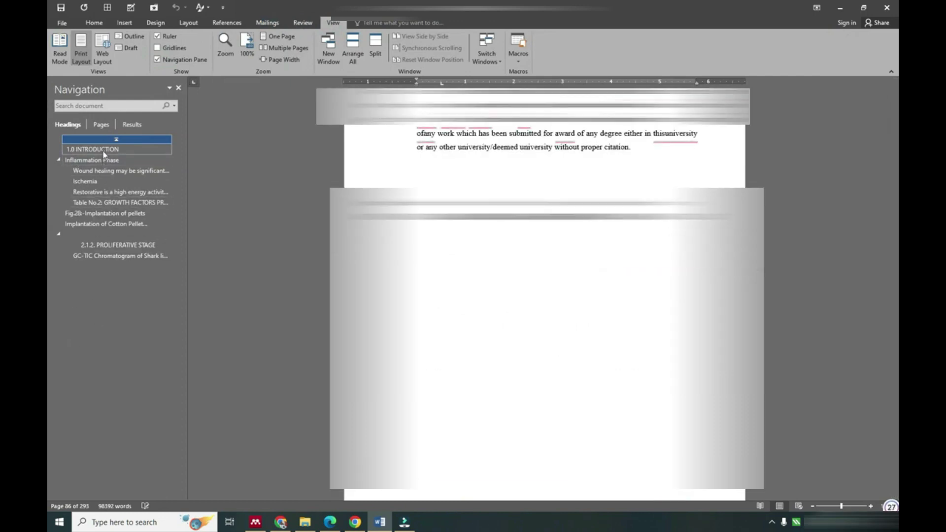
# Step: Jump to 1.0 INTRODUCTION, move up to the certificate page and select the CERTIFICATE OF SUPERVISOR heading
pyautogui.click(104, 151)
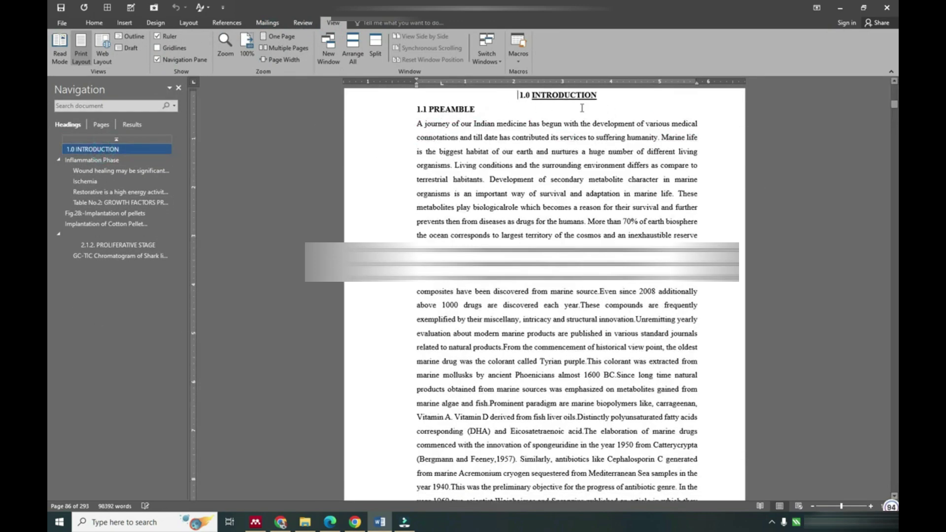
pyautogui.scroll(10, 286, 178)
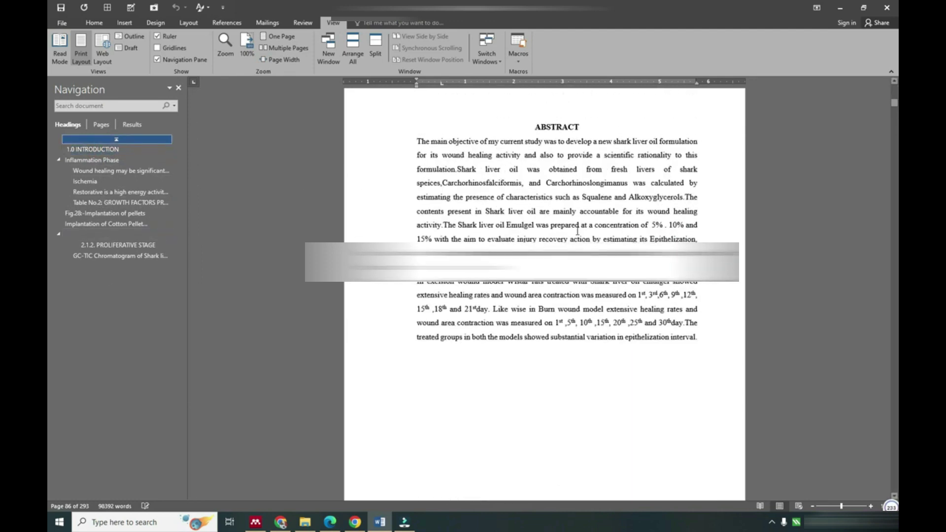
pyautogui.scroll(5, 576, 229)
pyautogui.scroll(5, 577, 230)
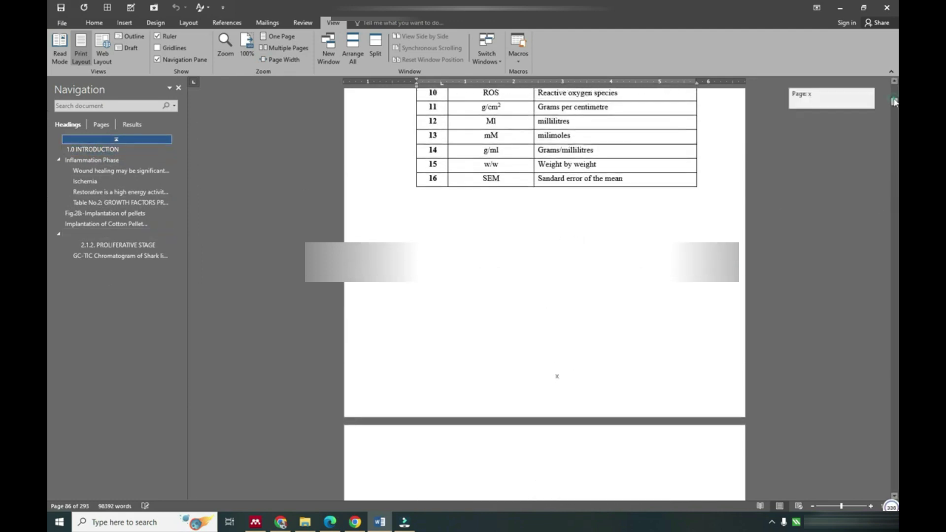
pyautogui.moveTo(894, 110); pyautogui.dragTo(894, 99)
pyautogui.click(636, 244)
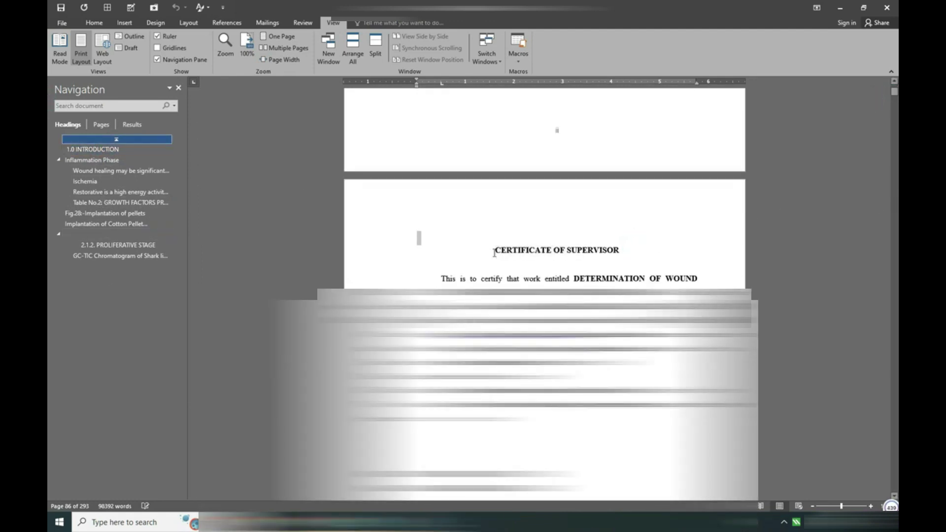
pyautogui.moveTo(494, 251); pyautogui.dragTo(623, 256)
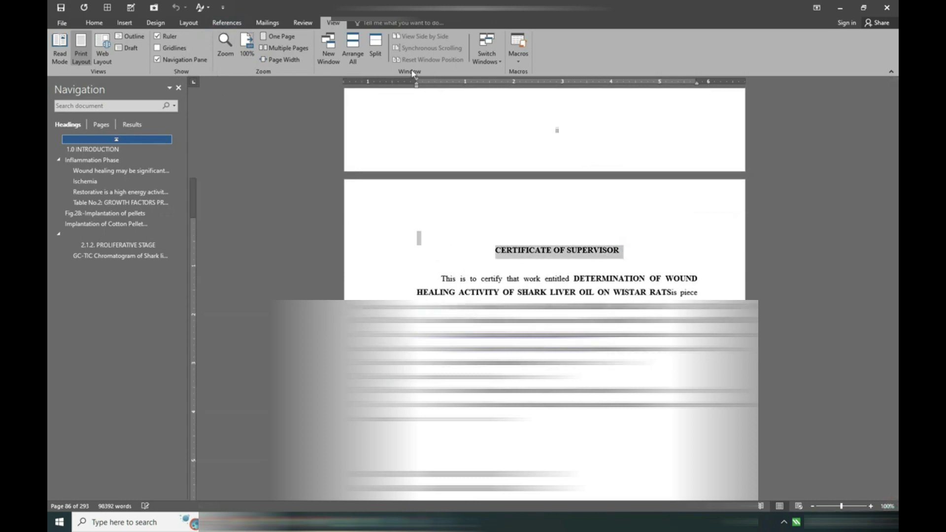
# Step: Set CERTIFICATE OF SUPERVISOR to outline Level 1 in the Paragraph dialog and verify it stays Level 1
pyautogui.click(95, 24)
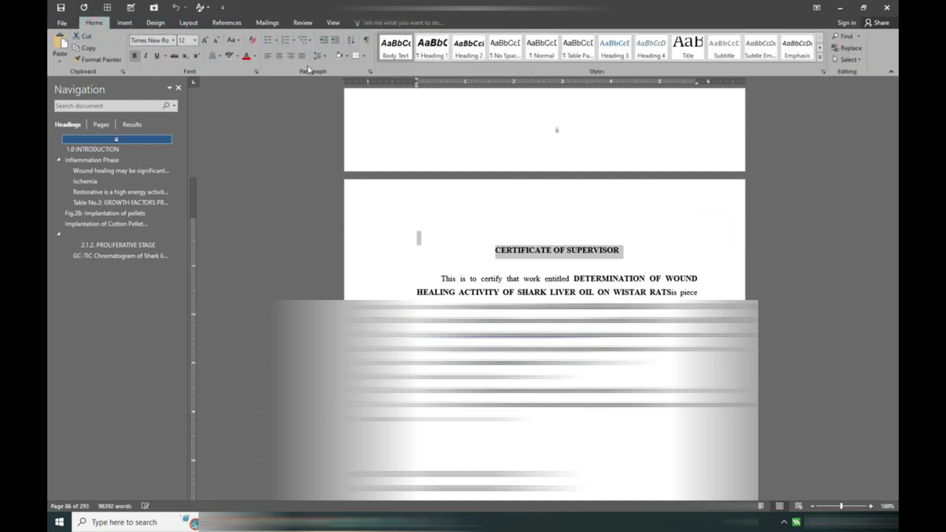
pyautogui.click(371, 72)
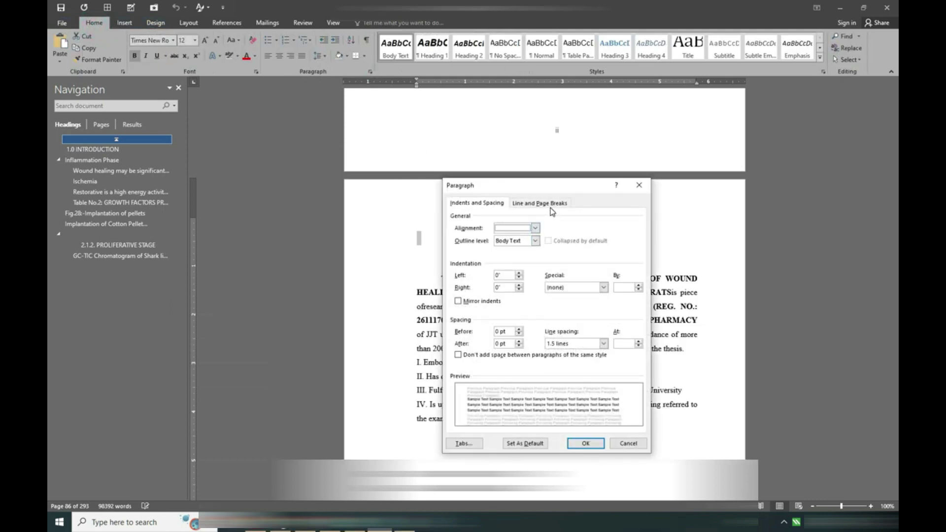
pyautogui.click(535, 228)
pyautogui.click(536, 241)
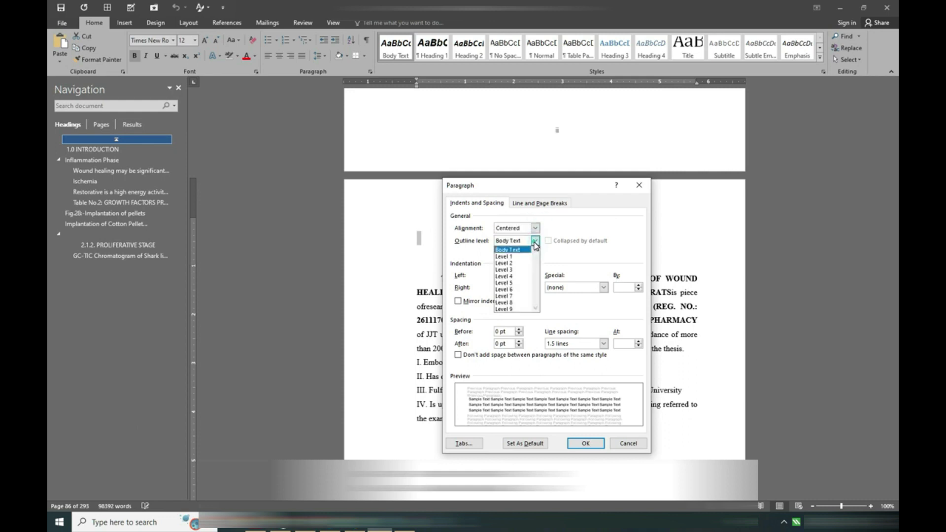
pyautogui.click(515, 257)
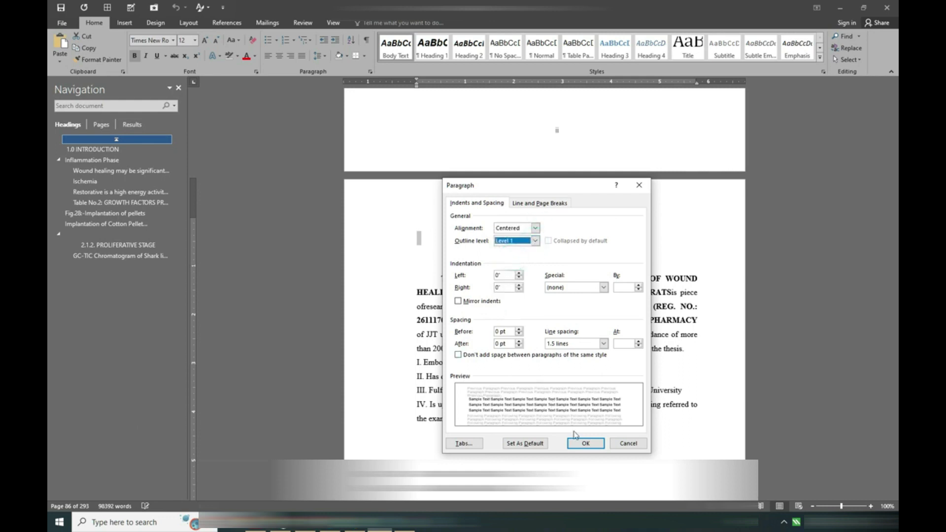
pyautogui.click(585, 443)
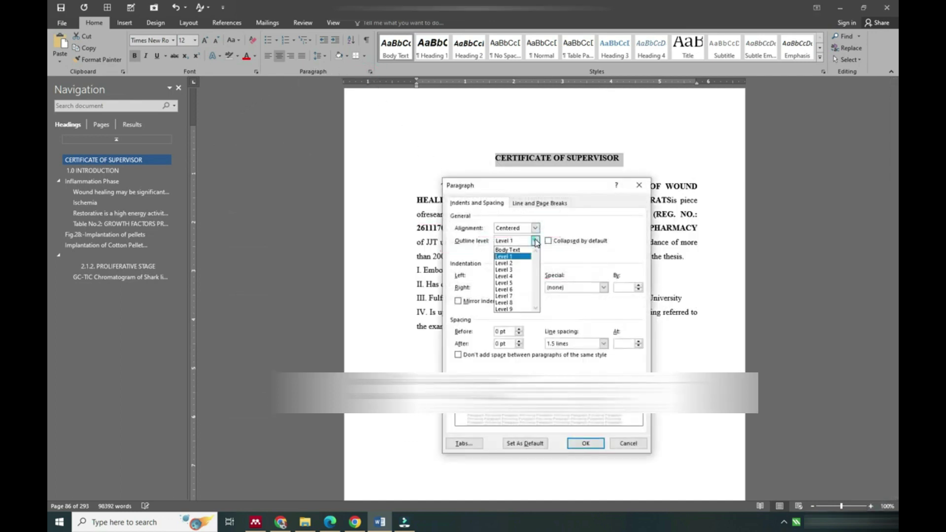
pyautogui.click(509, 256)
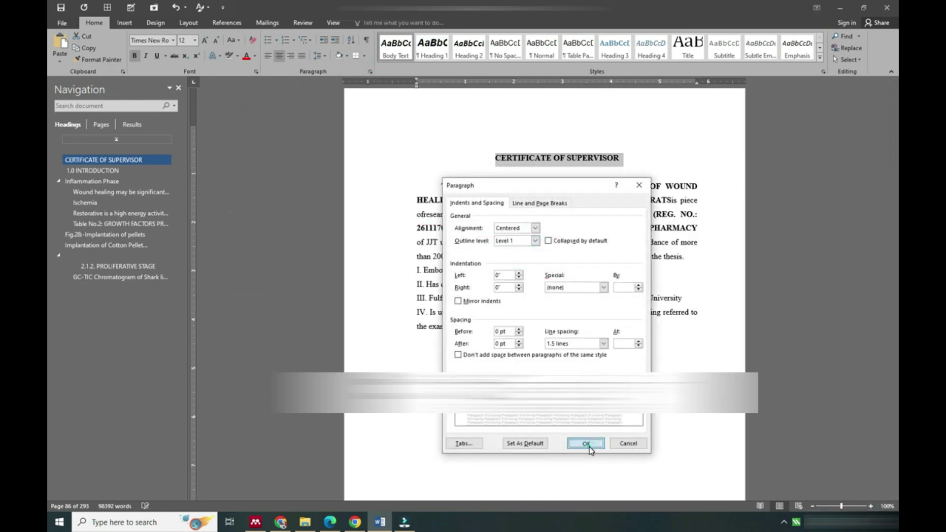
# Step: Select the ACKNOWLEDGEMENT heading and give it outline Level 1
pyautogui.click(586, 444)
pyautogui.scroll(-10, 589, 414)
pyautogui.moveTo(607, 219); pyautogui.dragTo(505, 219)
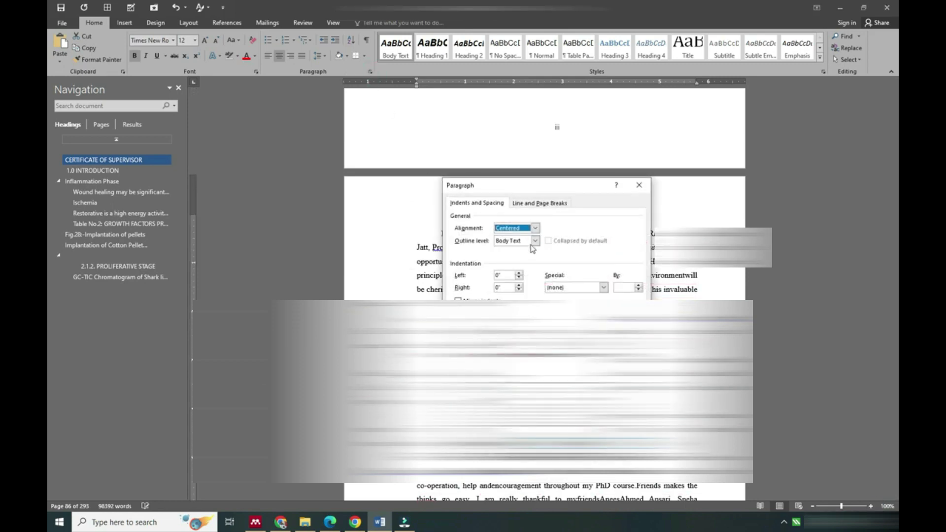
pyautogui.click(534, 241)
pyautogui.click(518, 255)
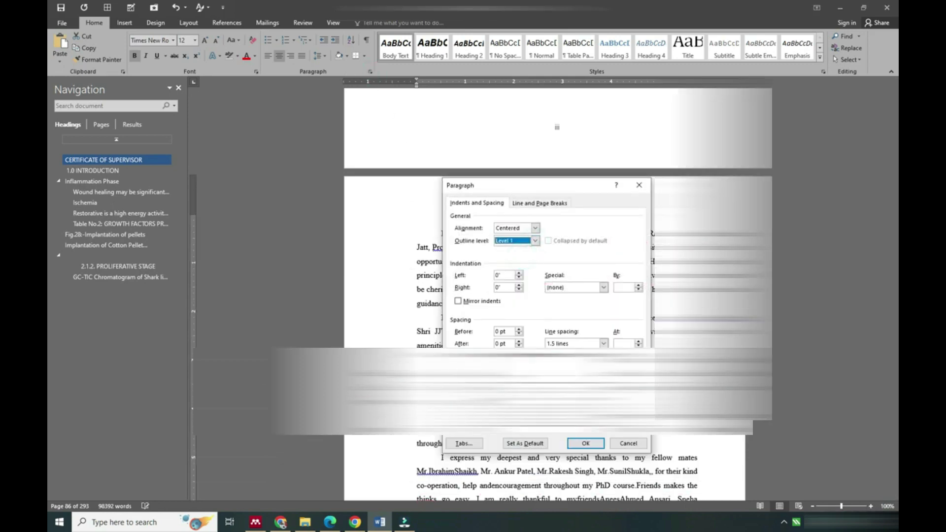
pyautogui.click(587, 443)
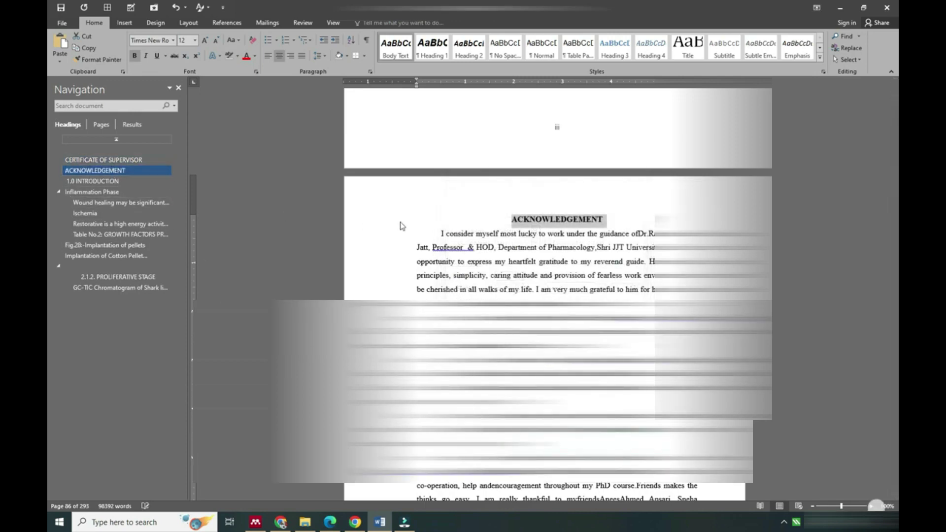
pyautogui.scroll(-3, 415, 225)
pyautogui.scroll(-5, 480, 193)
pyautogui.scroll(-5, 532, 170)
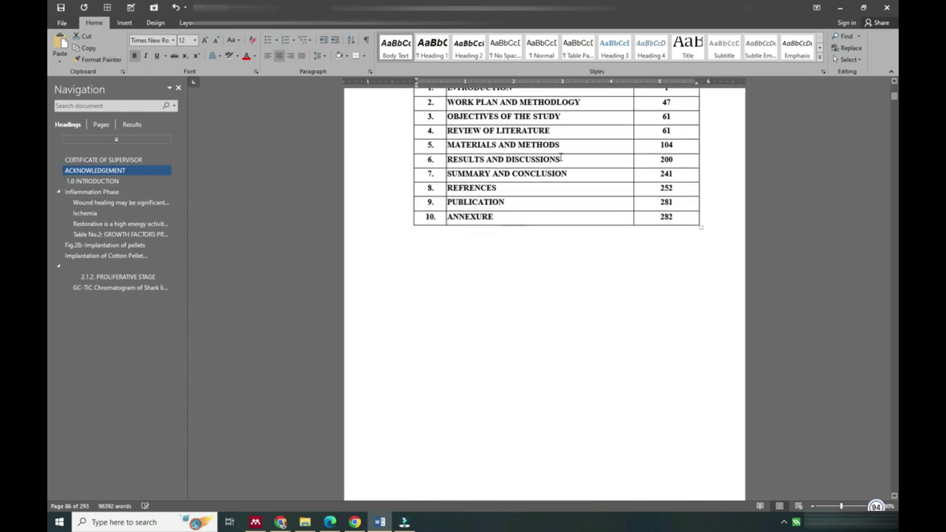
pyautogui.scroll(2, 560, 157)
pyautogui.scroll(1, 577, 138)
# Step: Select the INDEX heading and give it outline Level 1
pyautogui.moveTo(579, 151); pyautogui.dragTo(544, 153)
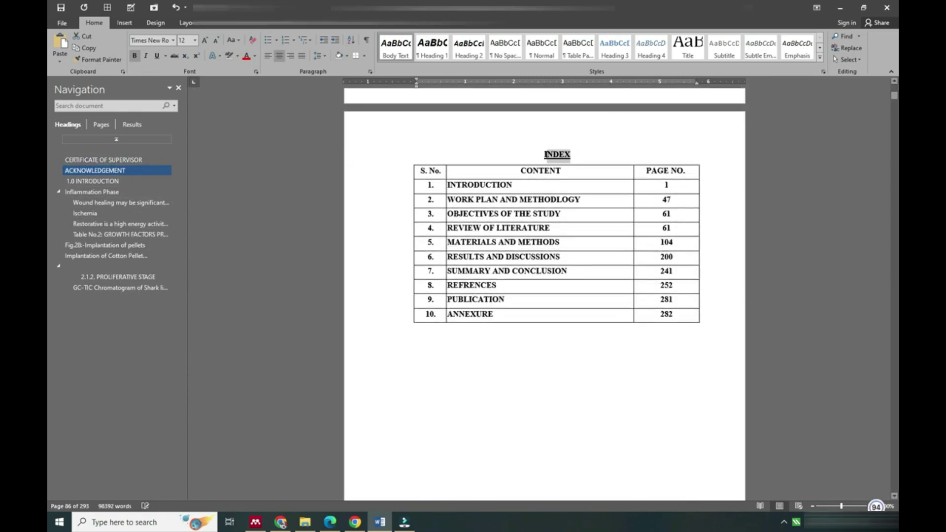
pyautogui.click(369, 70)
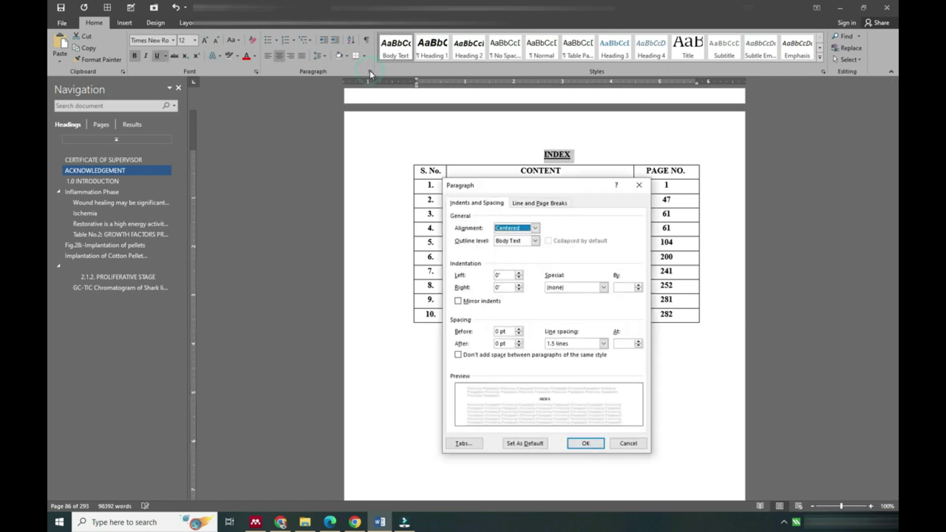
pyautogui.click(534, 241)
pyautogui.click(513, 251)
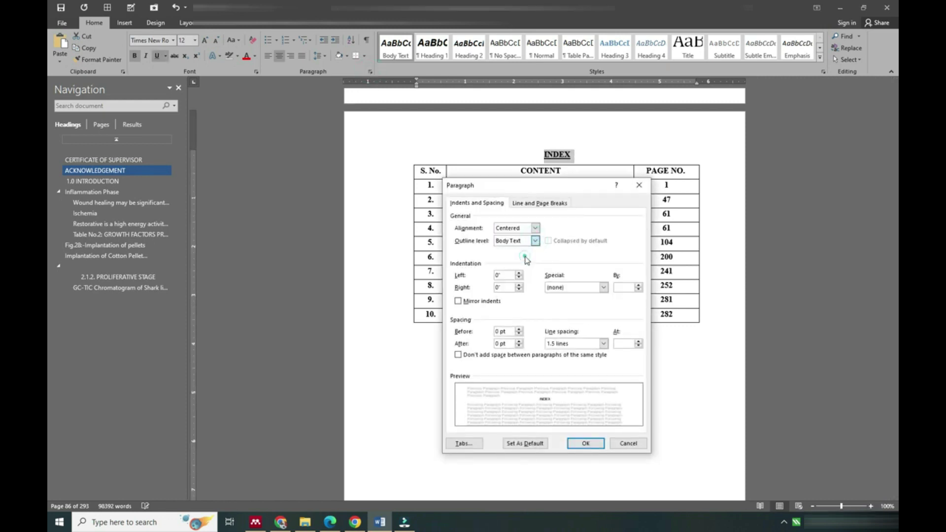
pyautogui.click(584, 443)
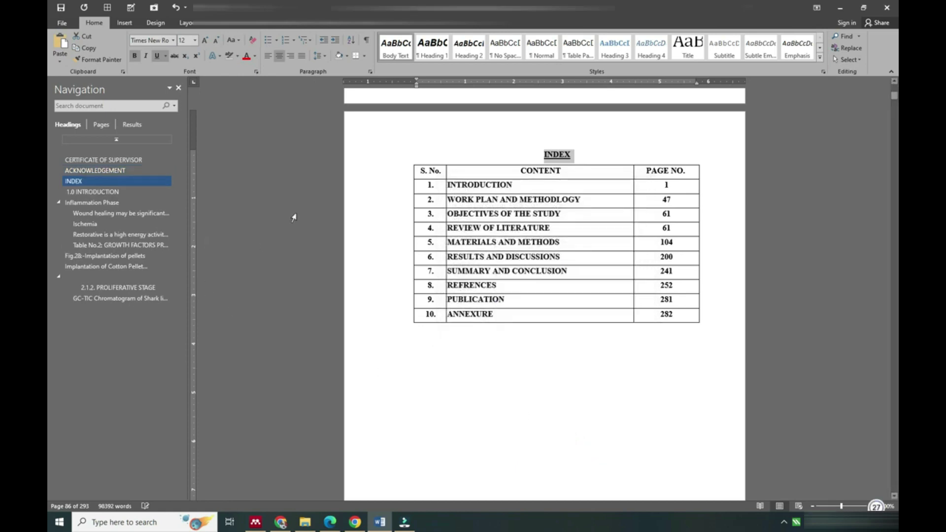
pyautogui.scroll(-3, 295, 216)
pyautogui.scroll(-5, 436, 239)
pyautogui.scroll(-1, 595, 213)
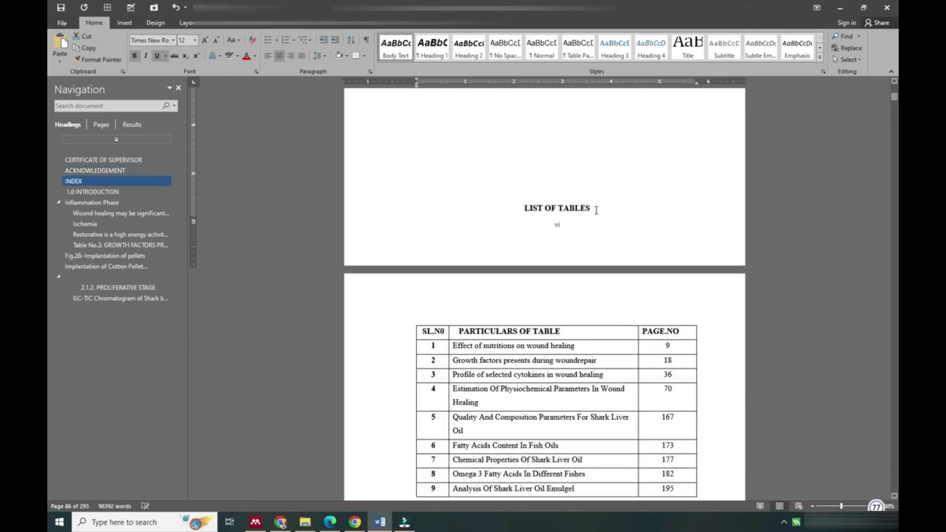
# Step: Give the LIST OF TABLES heading outline Level 1
pyautogui.moveTo(595, 210); pyautogui.dragTo(532, 210)
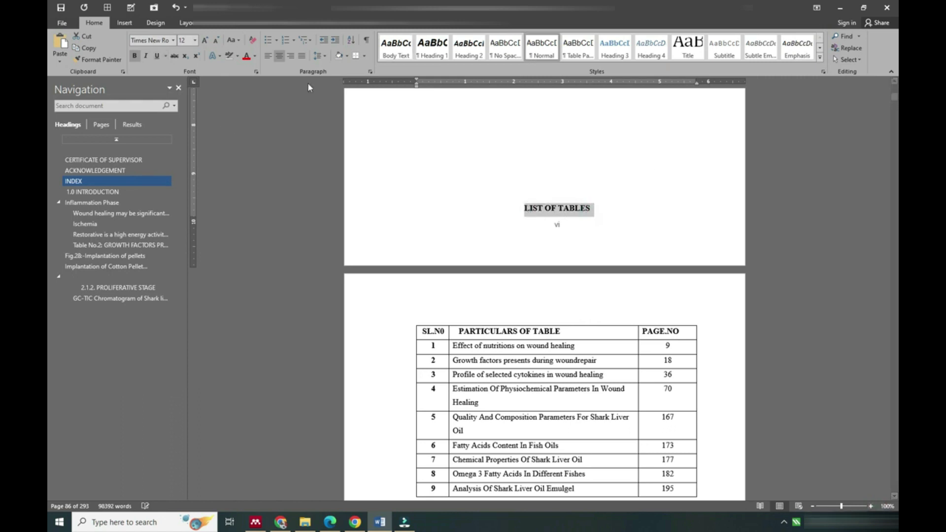
pyautogui.click(370, 71)
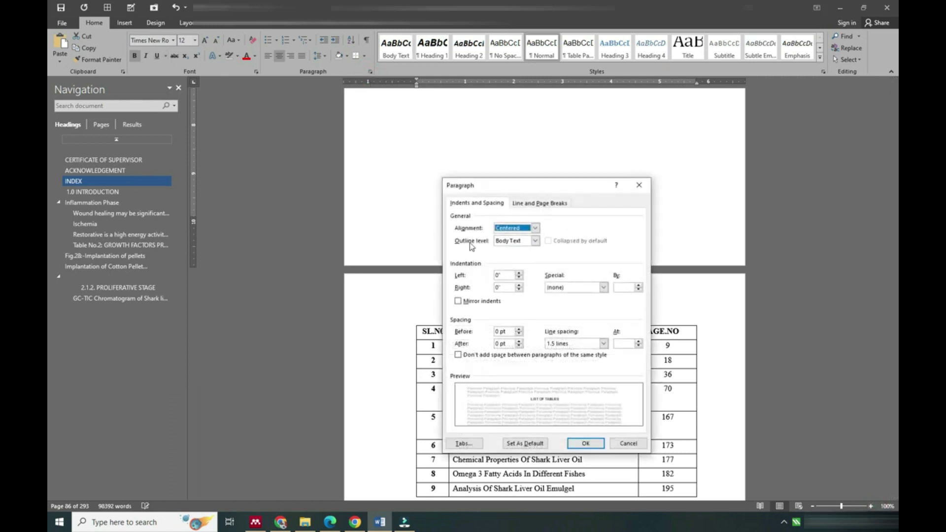
pyautogui.click(535, 241)
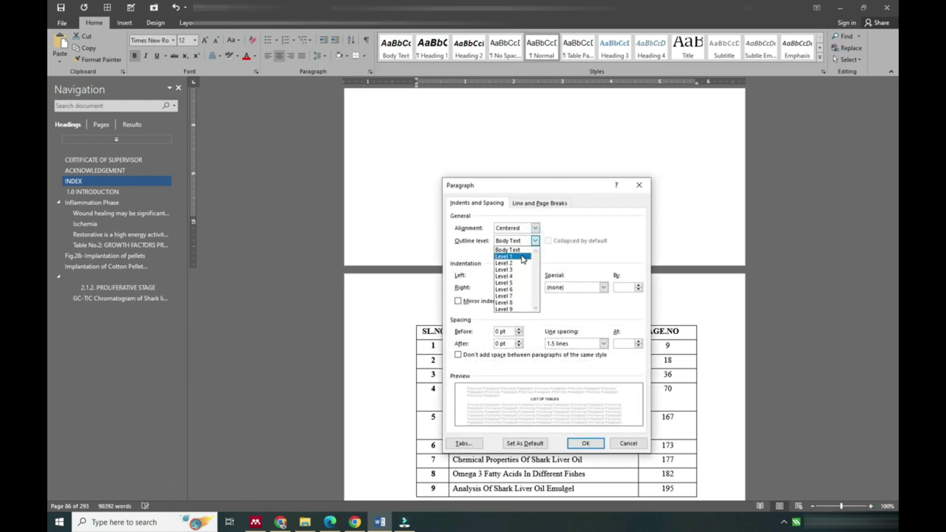
pyautogui.click(521, 257)
pyautogui.click(584, 443)
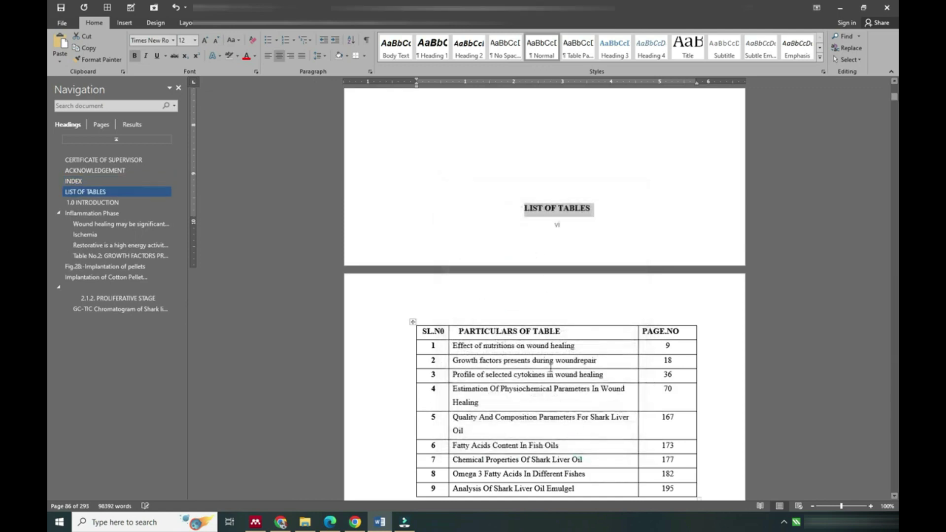
pyautogui.click(424, 217)
pyautogui.scroll(-3, 422, 215)
pyautogui.scroll(-5, 431, 204)
pyautogui.scroll(-3, 557, 217)
# Step: Give the LIST OF FIGURES heading outline Level 1
pyautogui.moveTo(594, 222); pyautogui.dragTo(517, 223)
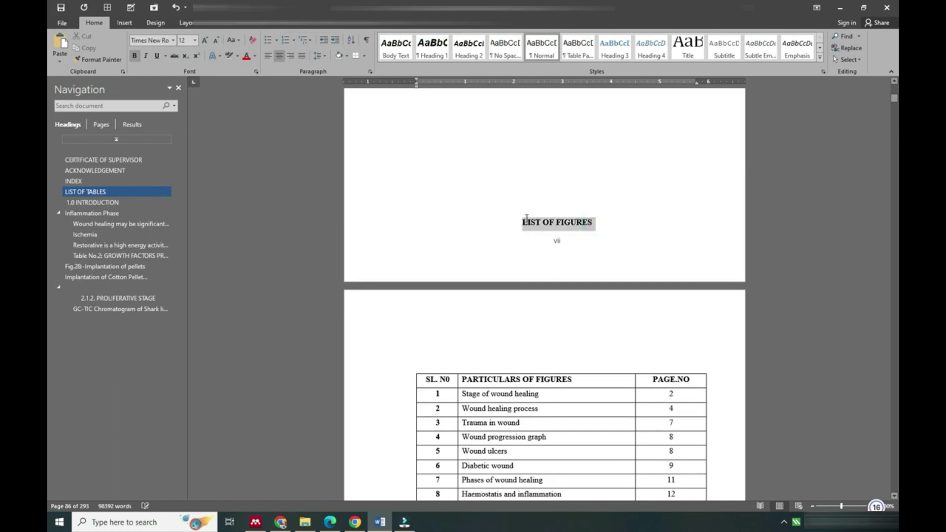
pyautogui.click(369, 71)
pyautogui.click(532, 242)
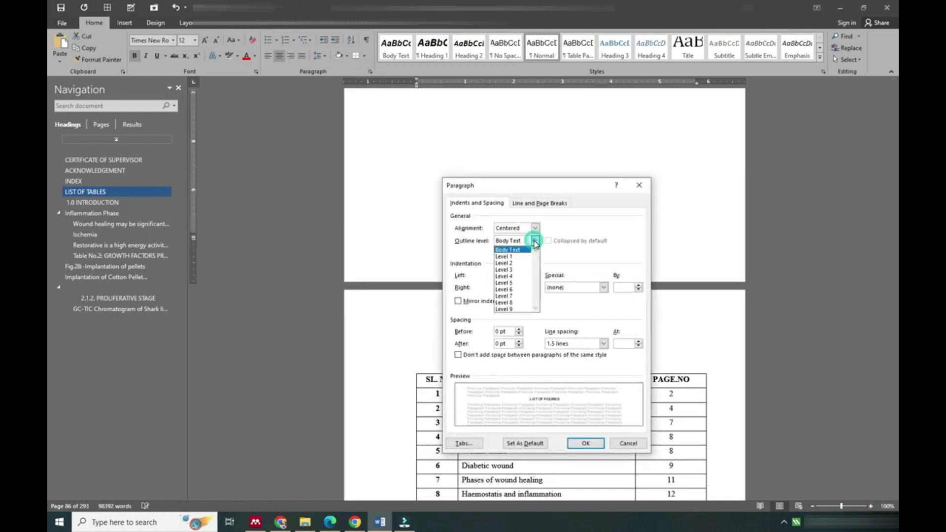
pyautogui.click(514, 252)
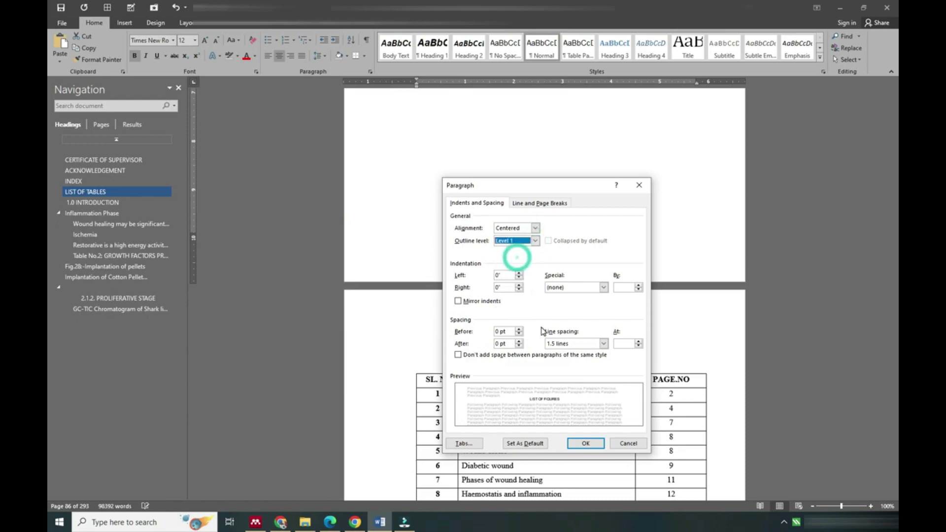
pyautogui.click(583, 443)
pyautogui.scroll(-8, 354, 285)
pyautogui.scroll(-6, 412, 120)
pyautogui.scroll(-7, 446, 257)
pyautogui.scroll(-8, 447, 258)
pyautogui.scroll(-7, 449, 258)
pyautogui.scroll(5, 458, 258)
pyautogui.scroll(1, 463, 258)
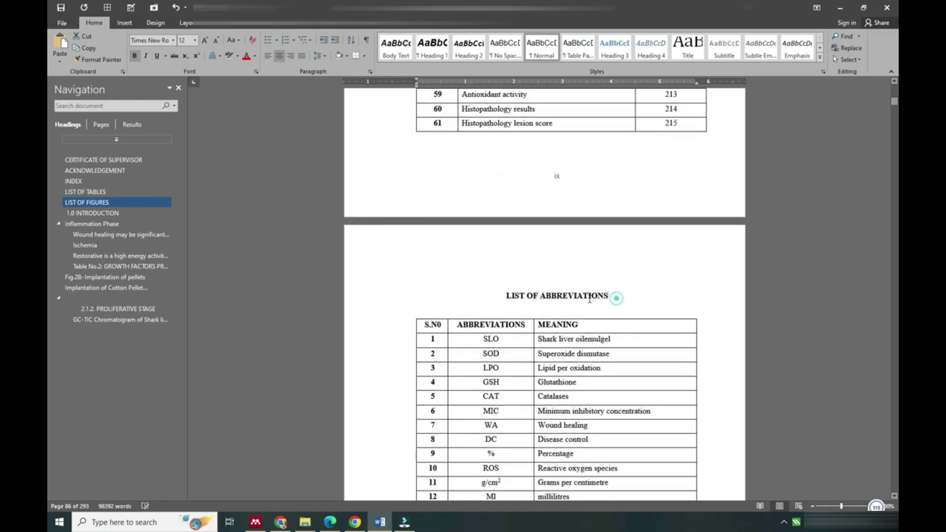
pyautogui.moveTo(613, 295); pyautogui.dragTo(506, 295)
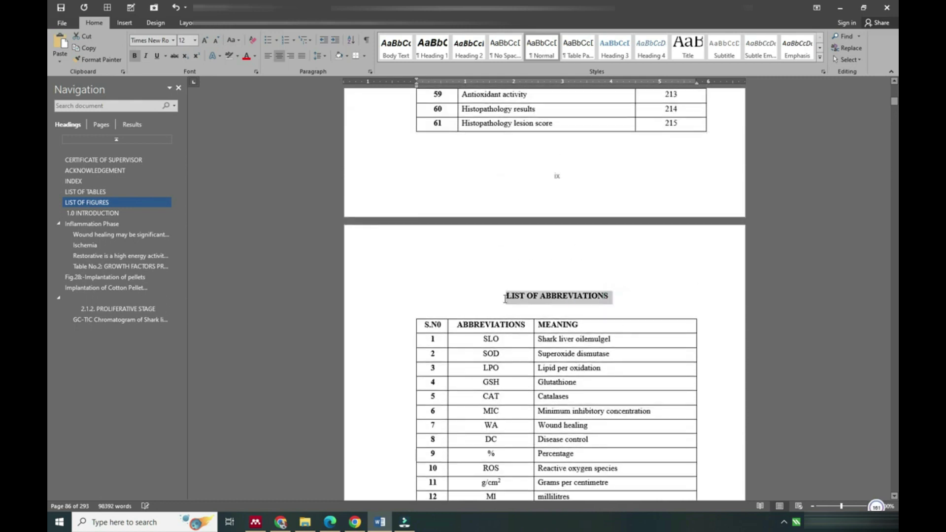
# Step: Set LIST OF ABBREVIATIONS to outline Level 1 in the Paragraph dialog
pyautogui.click(369, 72)
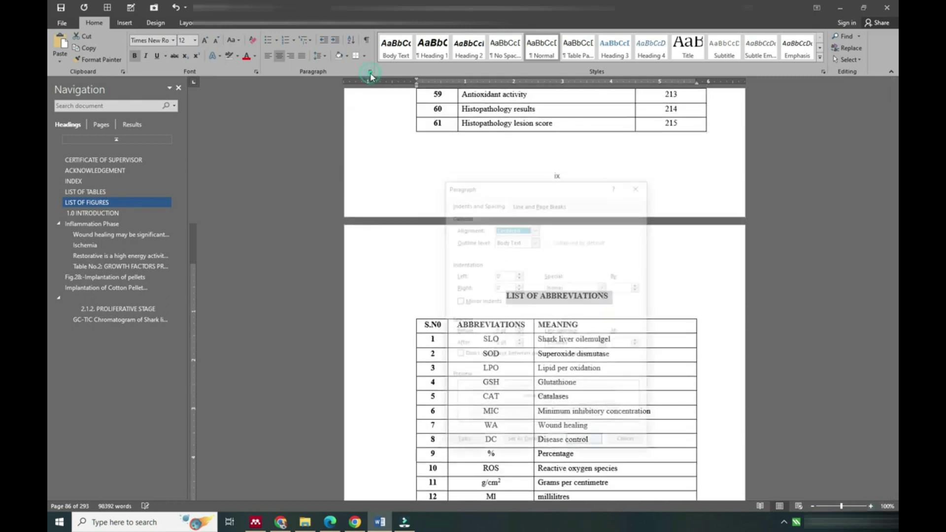
pyautogui.click(536, 242)
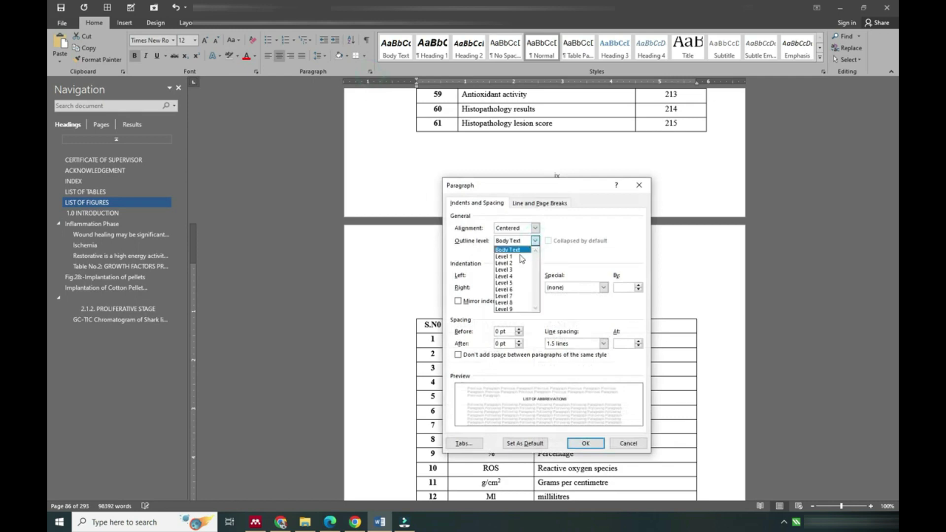
pyautogui.click(586, 443)
pyautogui.scroll(-3, 501, 259)
pyautogui.scroll(-5, 502, 259)
pyautogui.scroll(-5, 501, 259)
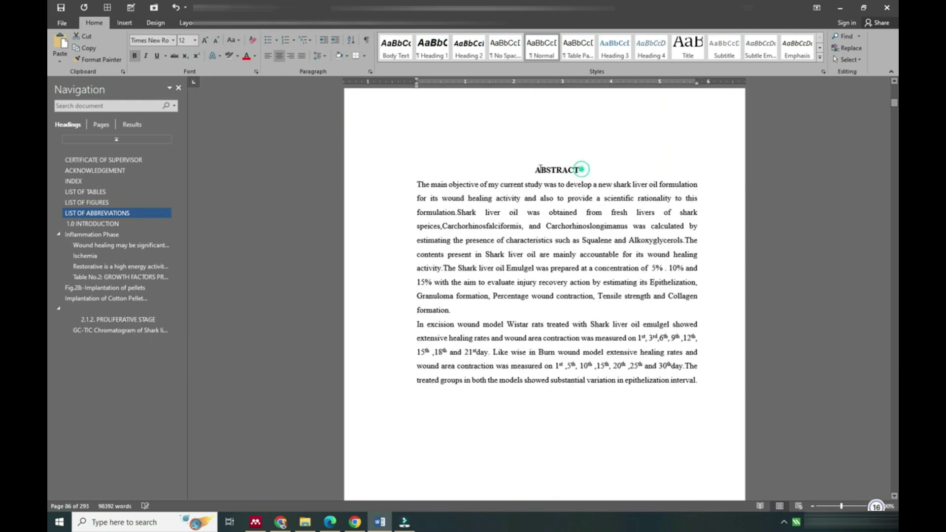
# Step: Give ABSTRACT outline Level 1, then select the 1.2 PROBLEM IN HAND heading
pyautogui.moveTo(582, 169); pyautogui.dragTo(520, 168)
pyautogui.click(370, 72)
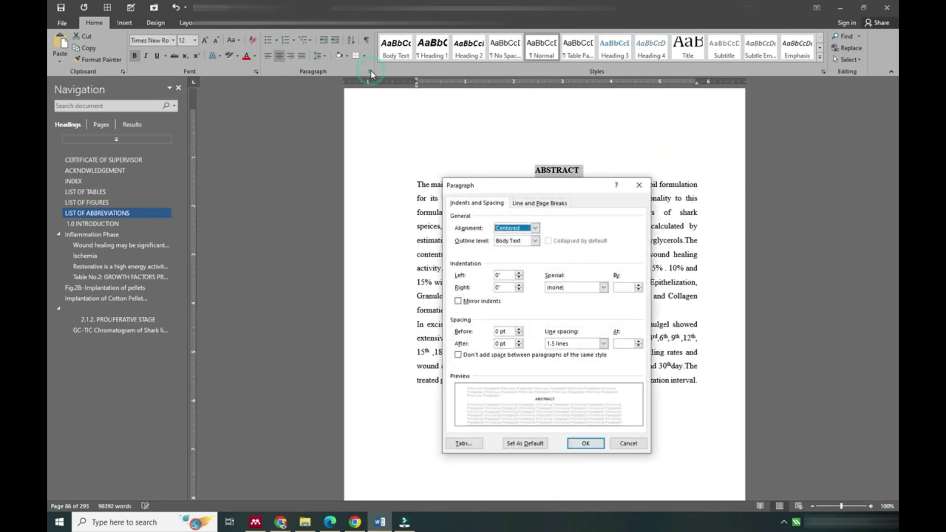
pyautogui.click(535, 241)
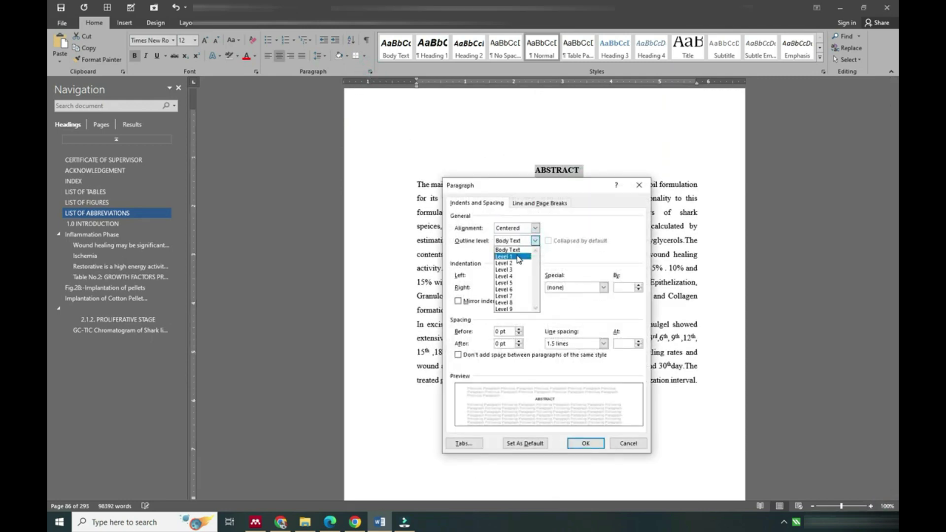
pyautogui.click(519, 256)
pyautogui.click(578, 444)
pyautogui.scroll(-3, 562, 384)
pyautogui.scroll(-3, 517, 333)
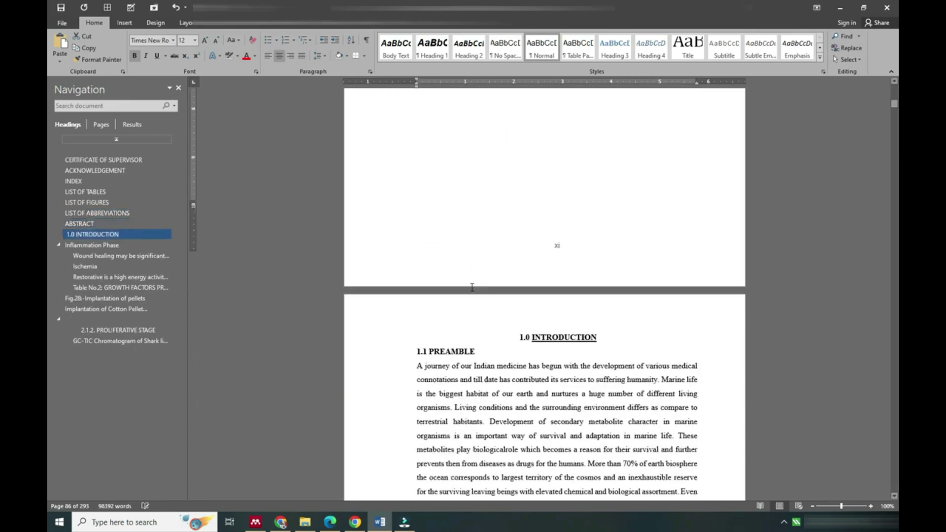
pyautogui.scroll(-3, 481, 295)
pyautogui.scroll(-2, 474, 286)
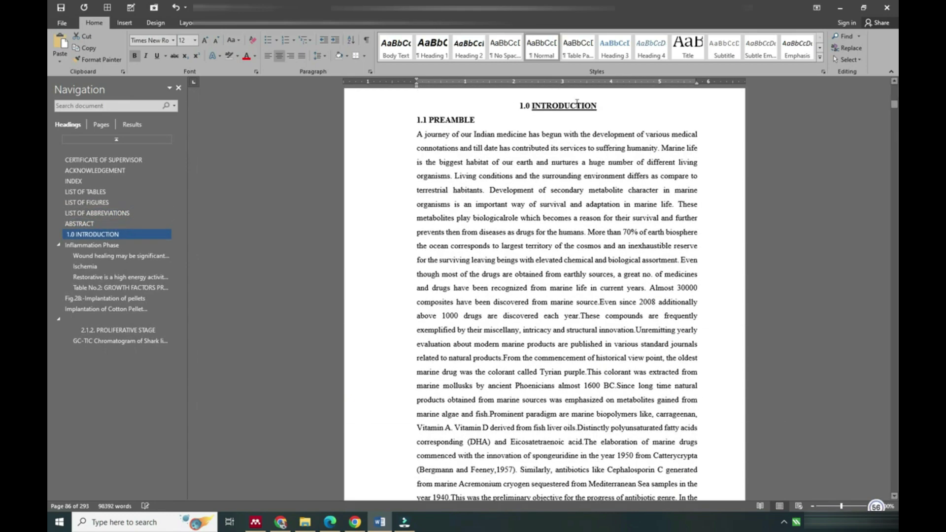
pyautogui.scroll(-3, 503, 325)
pyautogui.scroll(-3, 503, 325)
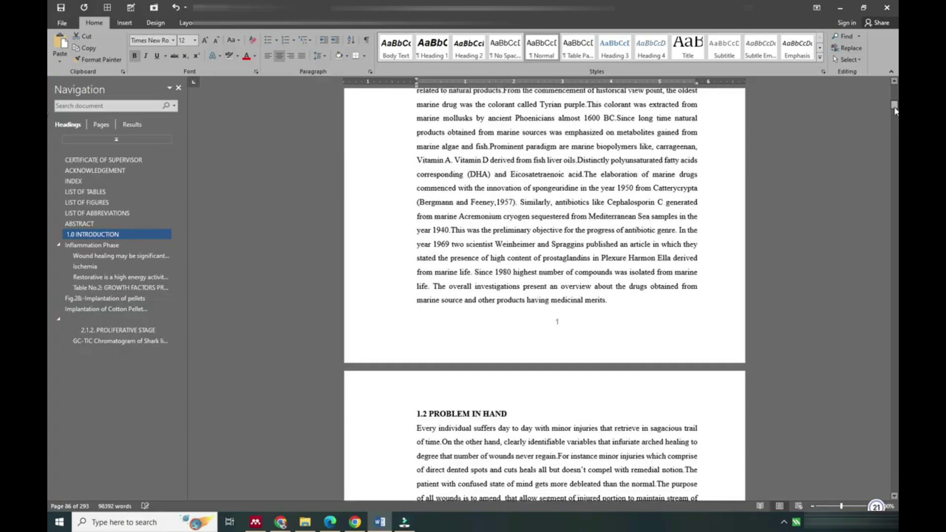
pyautogui.moveTo(895, 110); pyautogui.dragTo(896, 111)
pyautogui.moveTo(509, 208); pyautogui.dragTo(417, 209)
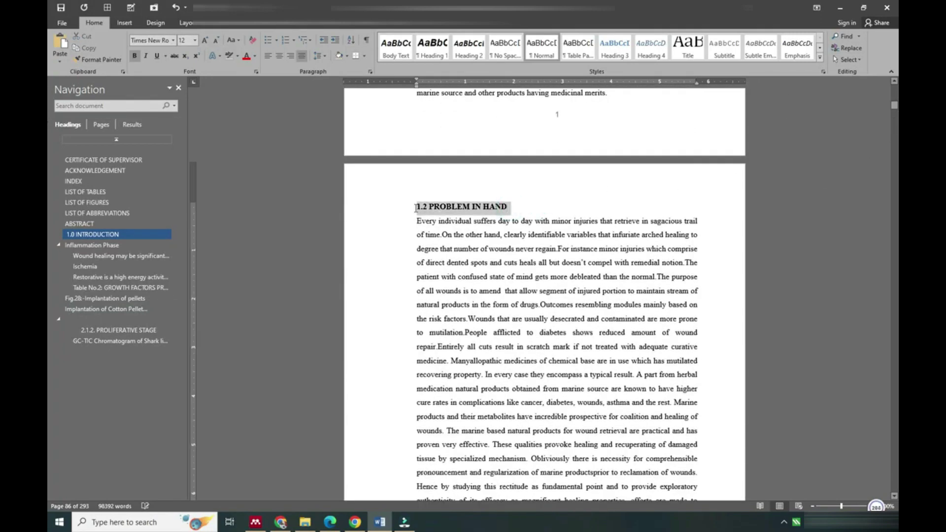
# Step: Set 1.2 PROBLEM IN HAND to outline Level 2, then select 1.5 OBJECTIVES OF RESEARCH WORK
pyautogui.click(369, 72)
pyautogui.click(534, 241)
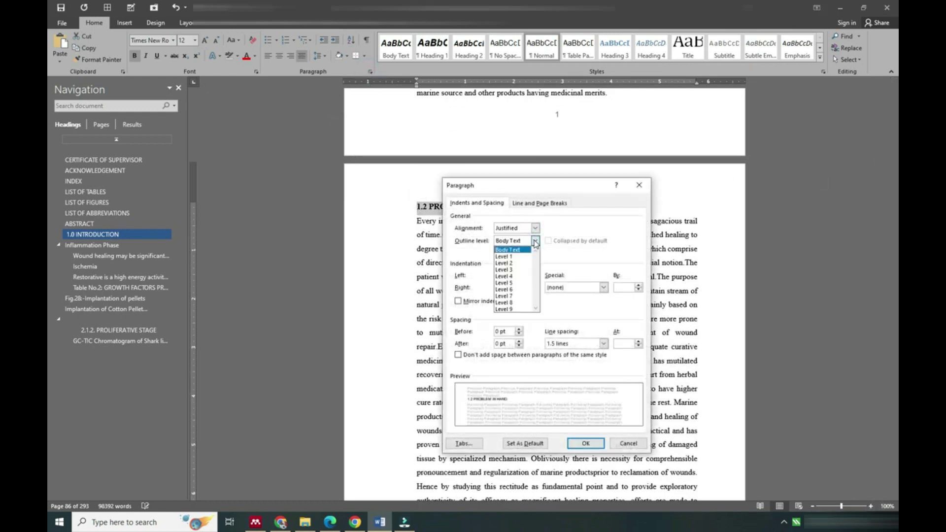
pyautogui.click(510, 263)
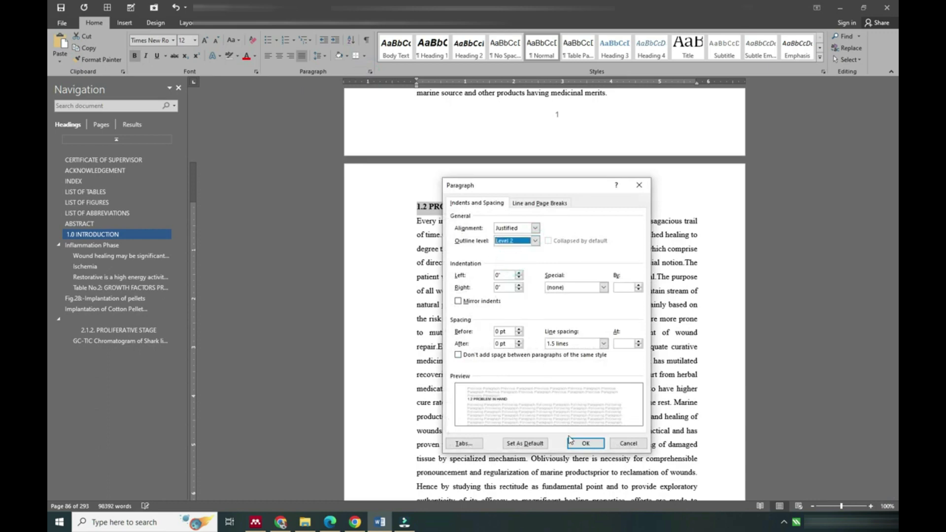
pyautogui.click(584, 443)
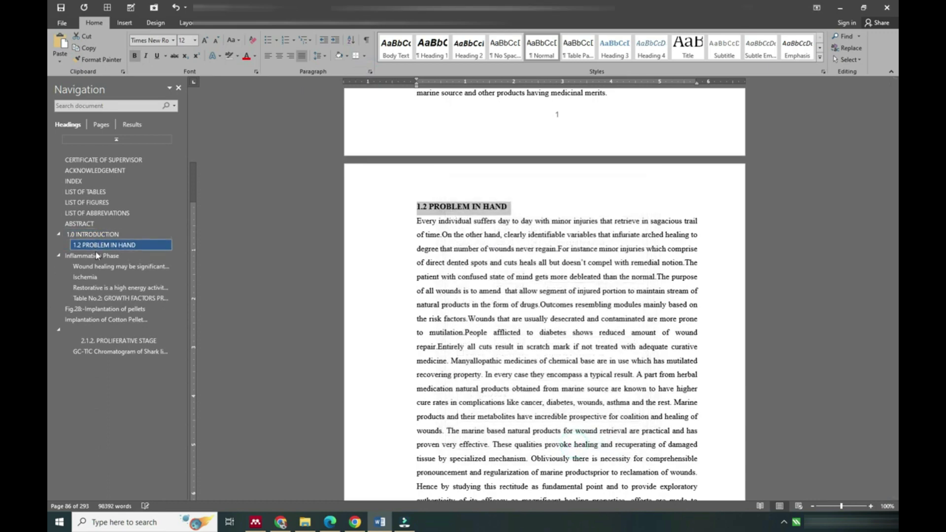
pyautogui.scroll(-7, 326, 251)
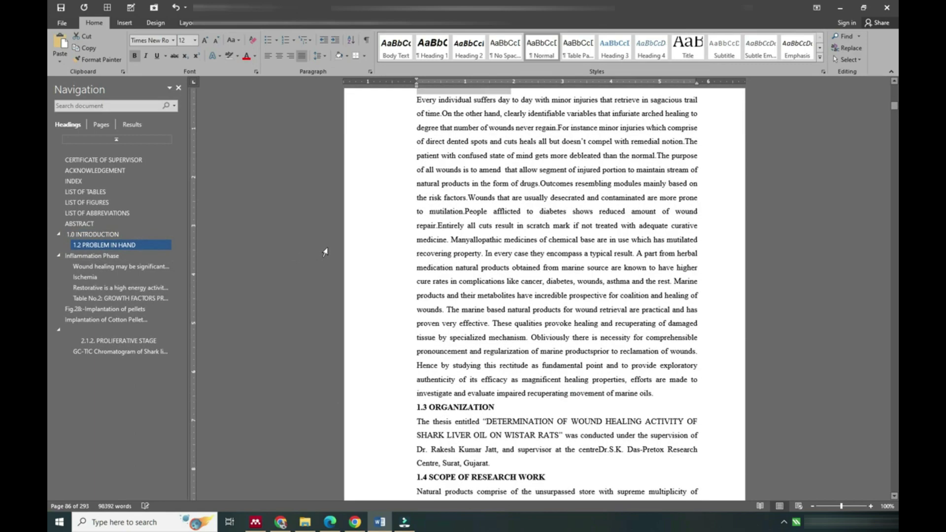
pyautogui.scroll(-9, 326, 250)
pyautogui.scroll(-4, 348, 243)
pyautogui.scroll(1, 355, 247)
pyautogui.moveTo(571, 190); pyautogui.dragTo(417, 189)
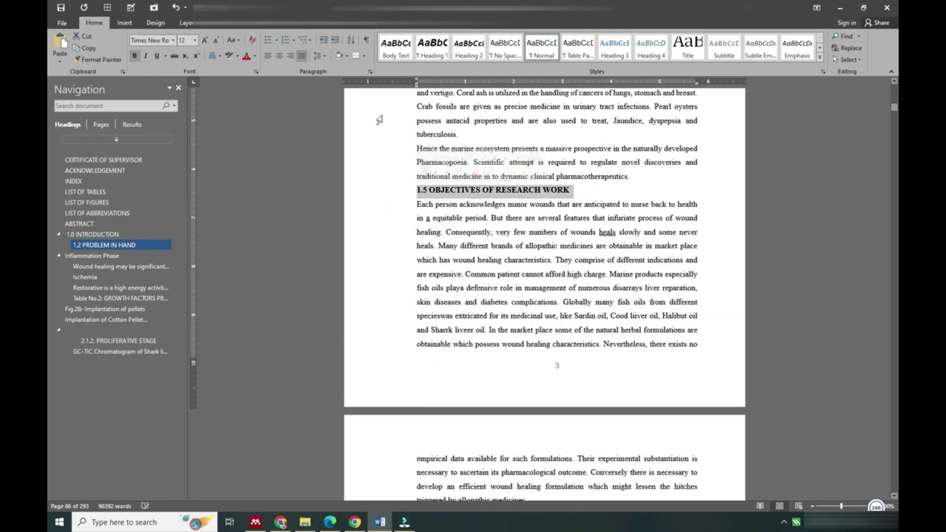
# Step: Set 1.5 OBJECTIVES OF RESEARCH WORK to outline Level 2
pyautogui.click(370, 74)
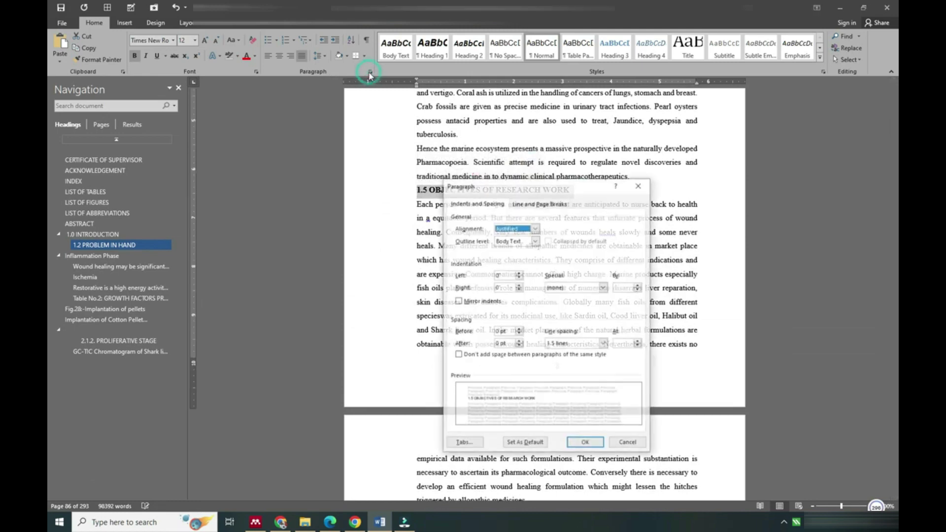
pyautogui.click(535, 242)
pyautogui.click(514, 264)
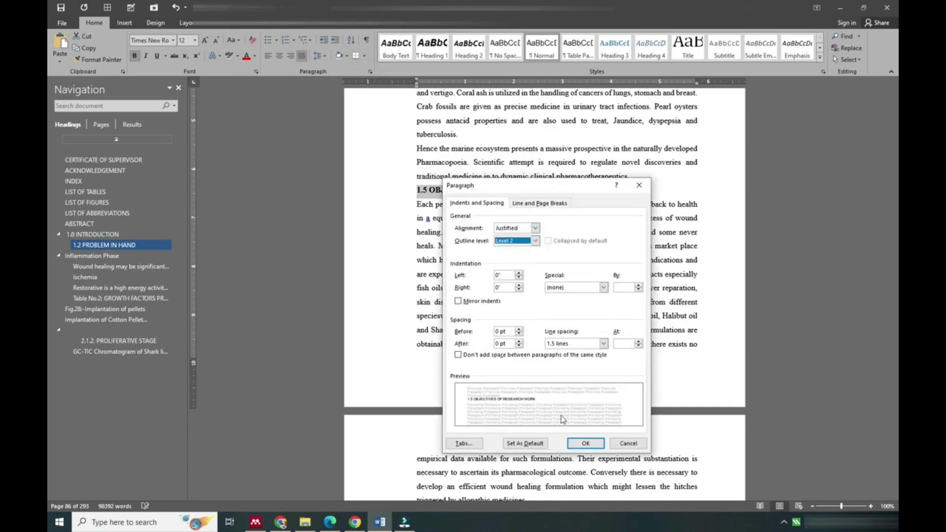
pyautogui.click(580, 443)
pyautogui.scroll(-2, 409, 313)
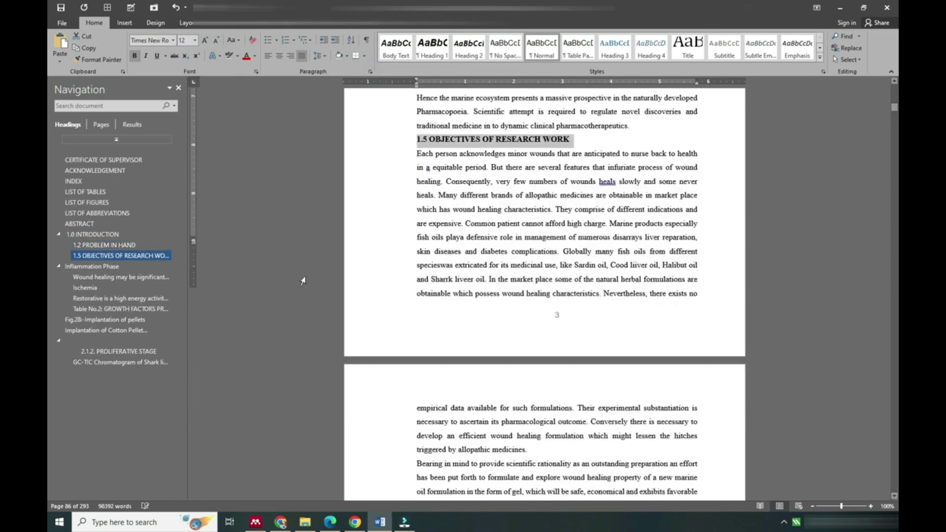
pyautogui.scroll(-3, 414, 303)
pyautogui.scroll(-5, 505, 284)
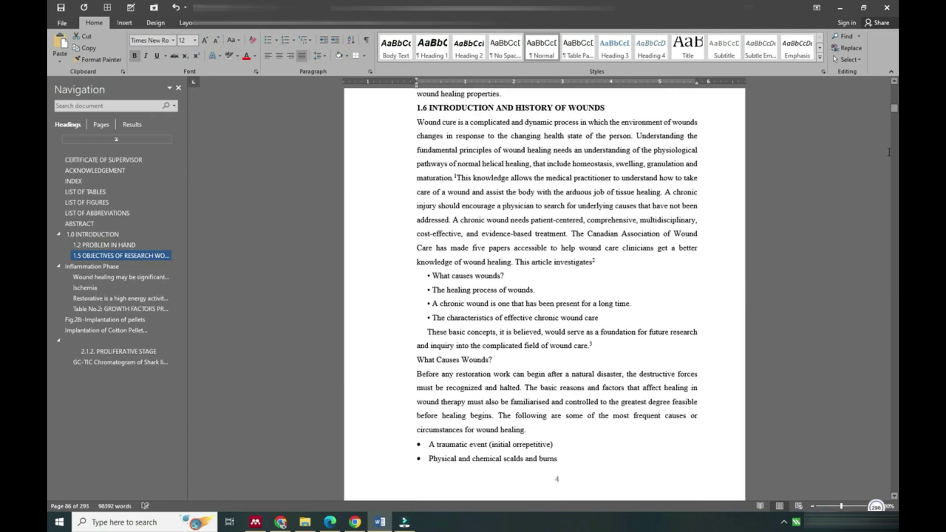
pyautogui.write('Re')
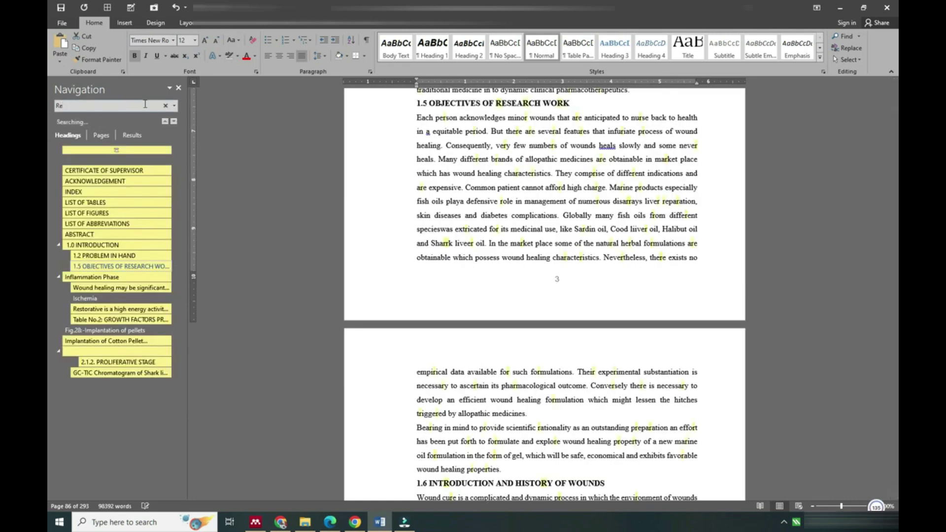
pyautogui.write('vi of')
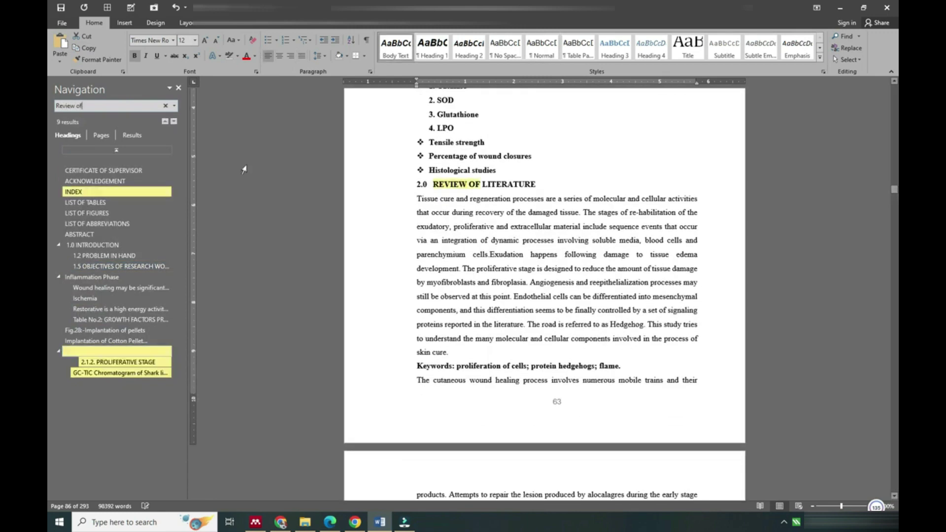
# Step: Give 2.0 REVIEW OF LITERATURE outline Level 1 and jump to it from the heading list
pyautogui.moveTo(536, 186); pyautogui.dragTo(417, 191)
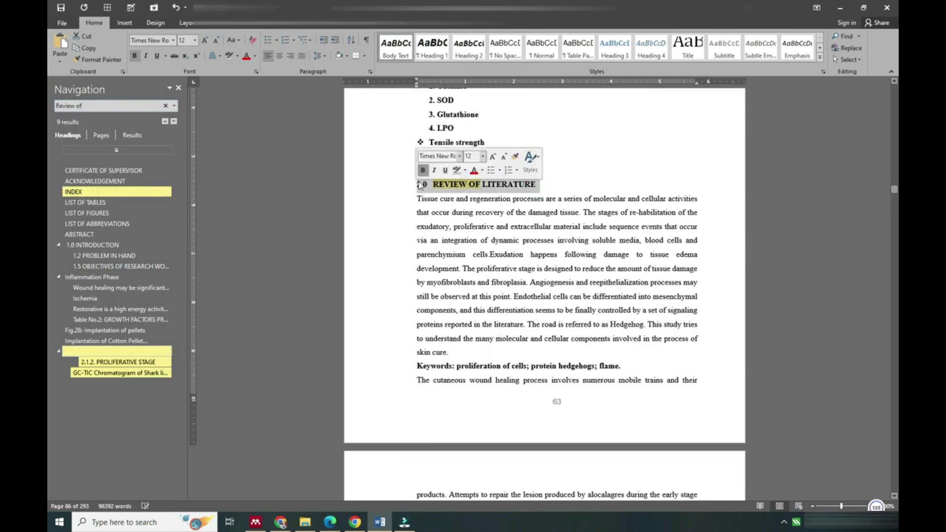
pyautogui.click(370, 72)
pyautogui.click(534, 242)
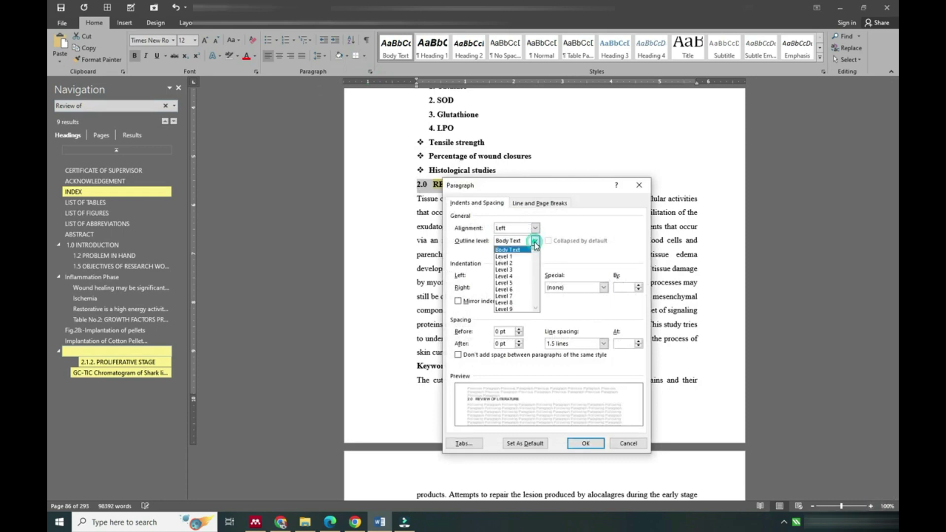
pyautogui.click(522, 257)
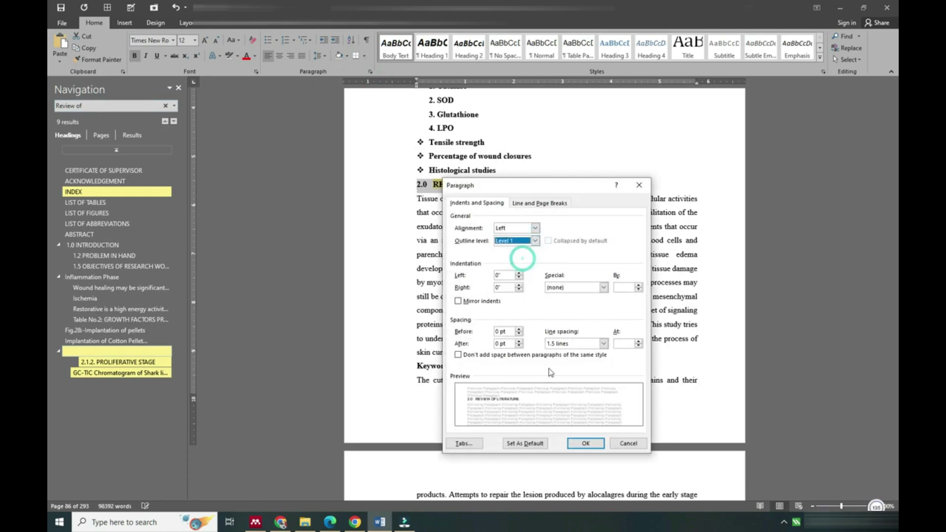
pyautogui.click(584, 442)
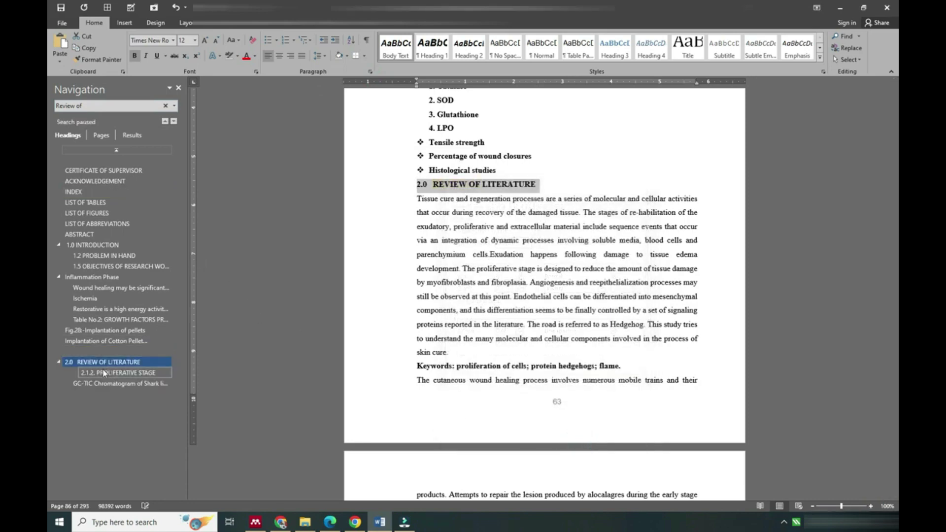
pyautogui.click(99, 364)
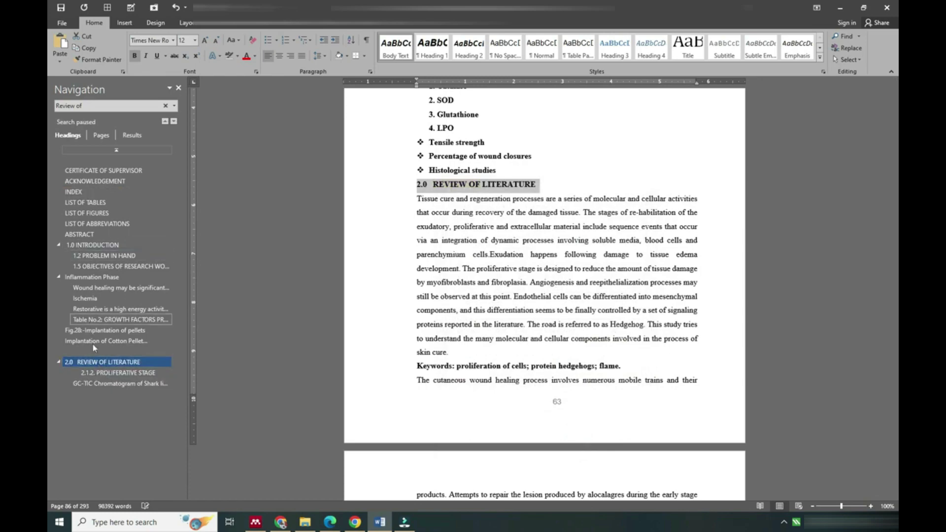
pyautogui.scroll(-4, 640, 288)
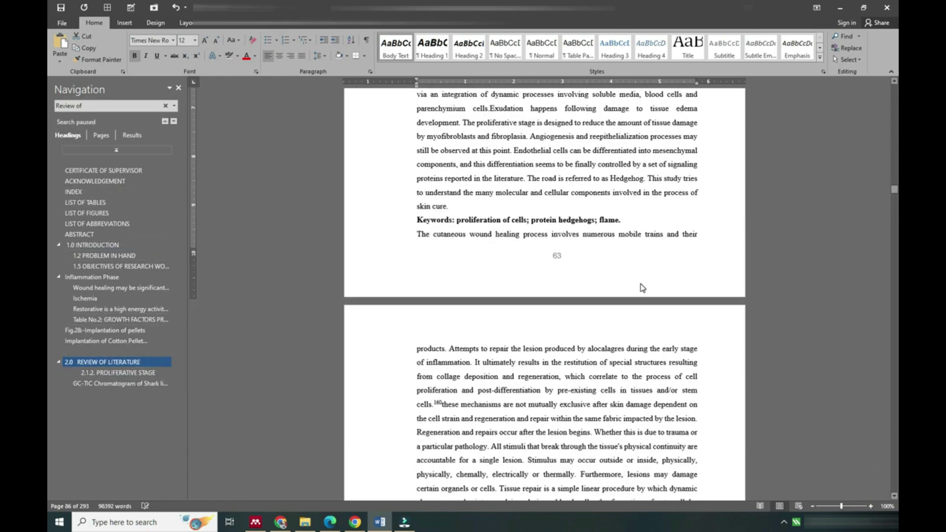
pyautogui.scroll(-5, 641, 283)
pyautogui.scroll(-3, 711, 280)
pyautogui.moveTo(894, 191); pyautogui.dragTo(894, 196)
# Step: Search for 'Materials and Method' and select the 3.0MATERIALS AND METHODLOGY heading text
pyautogui.click(145, 106)
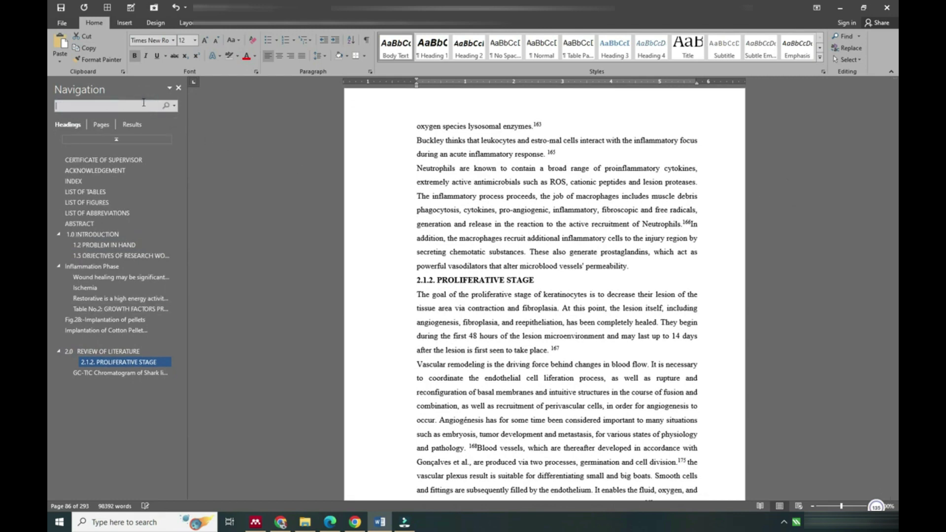
pyautogui.write('Material and')
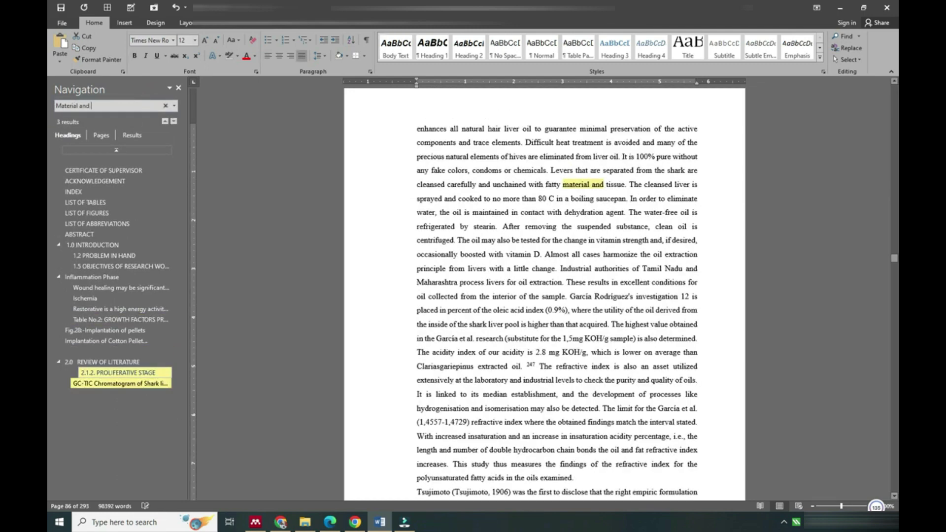
pyautogui.write('Me')
pyautogui.write('thod')
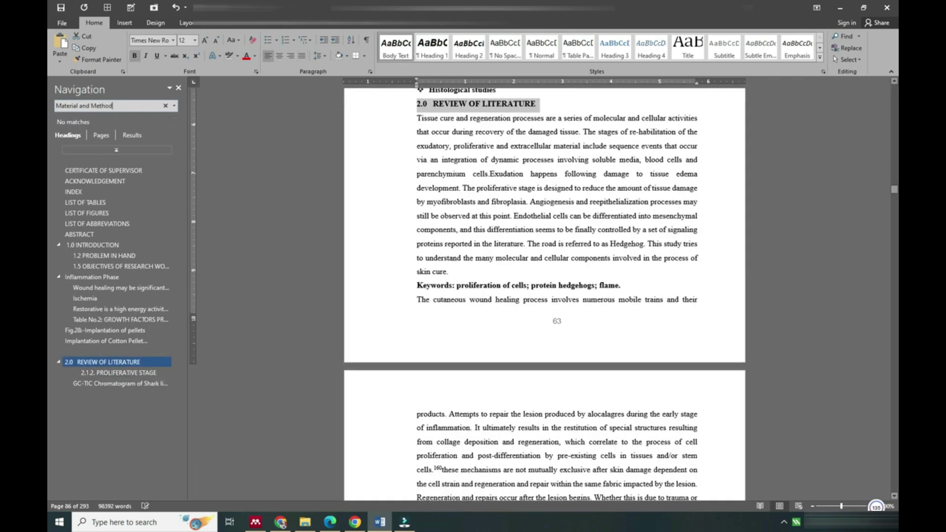
pyautogui.click(79, 107)
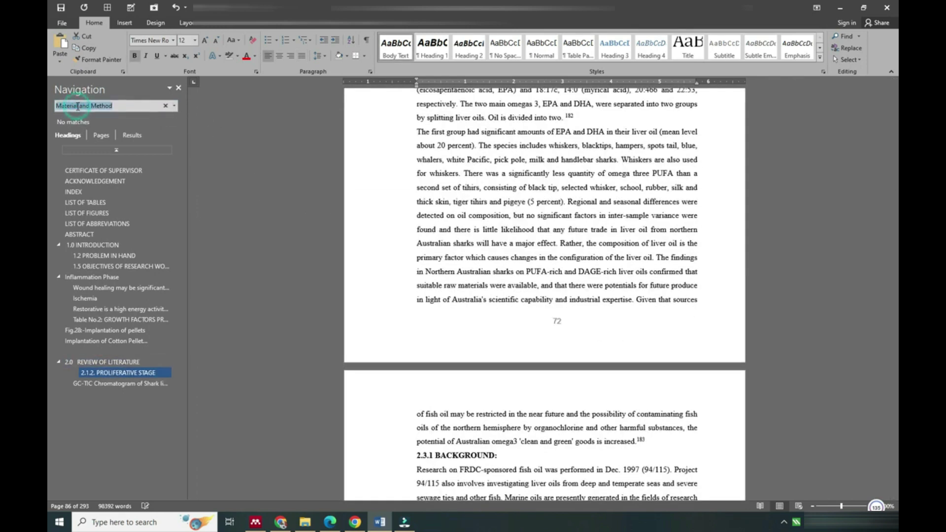
pyautogui.click(79, 107)
pyautogui.write('s')
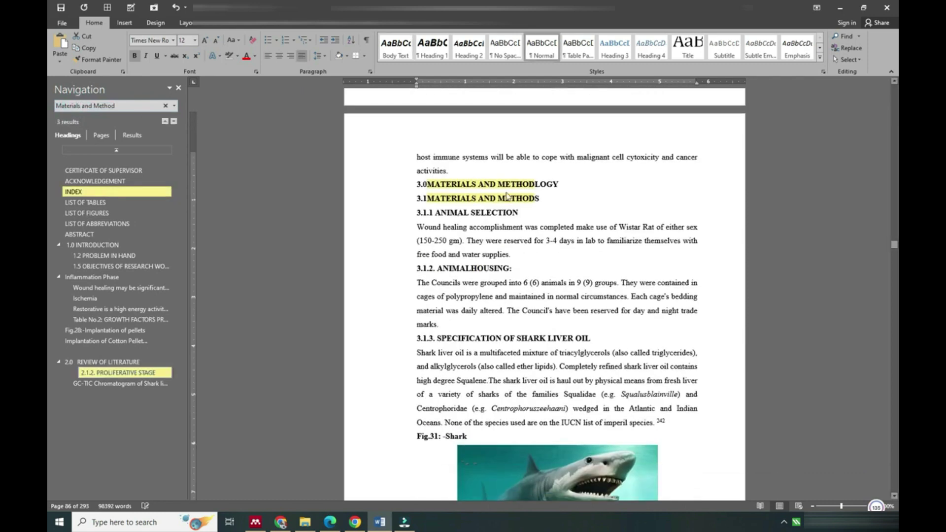
pyautogui.click(507, 191)
pyautogui.moveTo(541, 198); pyautogui.dragTo(423, 198)
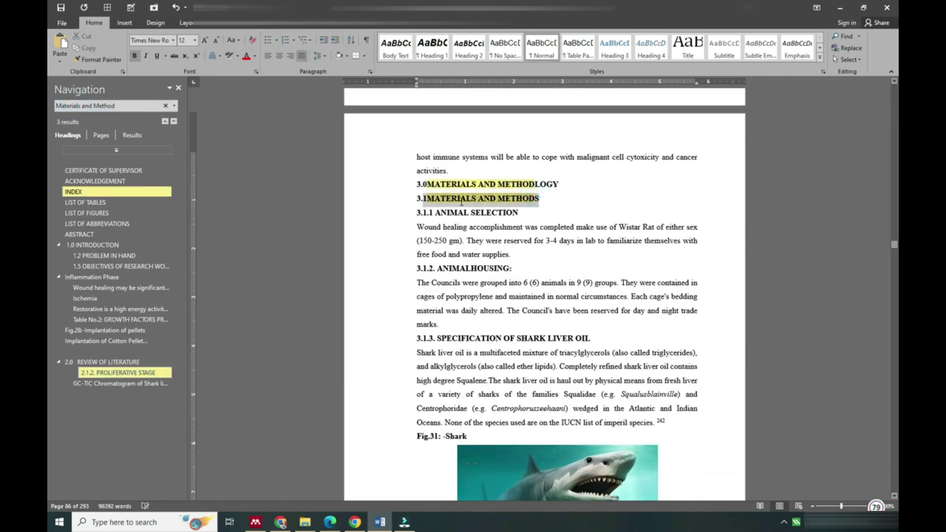
pyautogui.click(592, 202)
pyautogui.moveTo(559, 184); pyautogui.dragTo(418, 185)
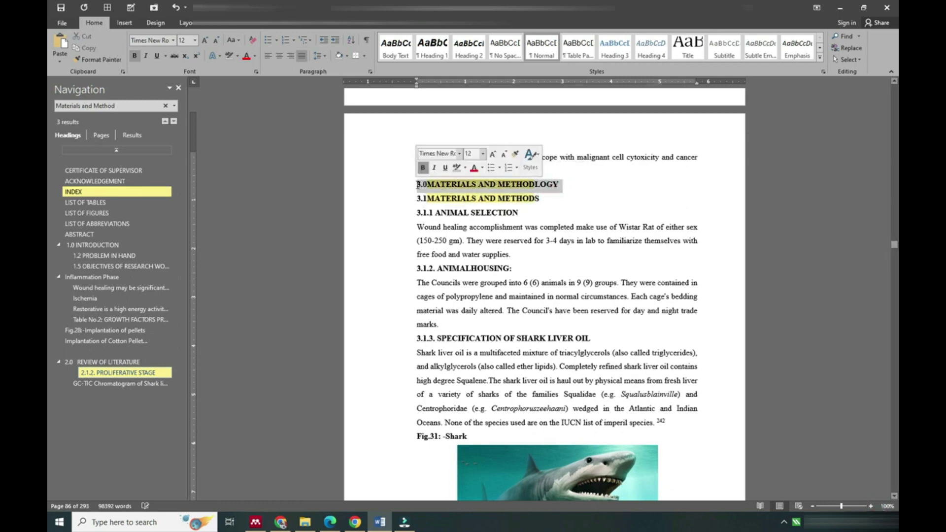
# Step: Give the heading outline Level 1 in the Paragraph dialog so it joins the navigation headings
pyautogui.click(369, 71)
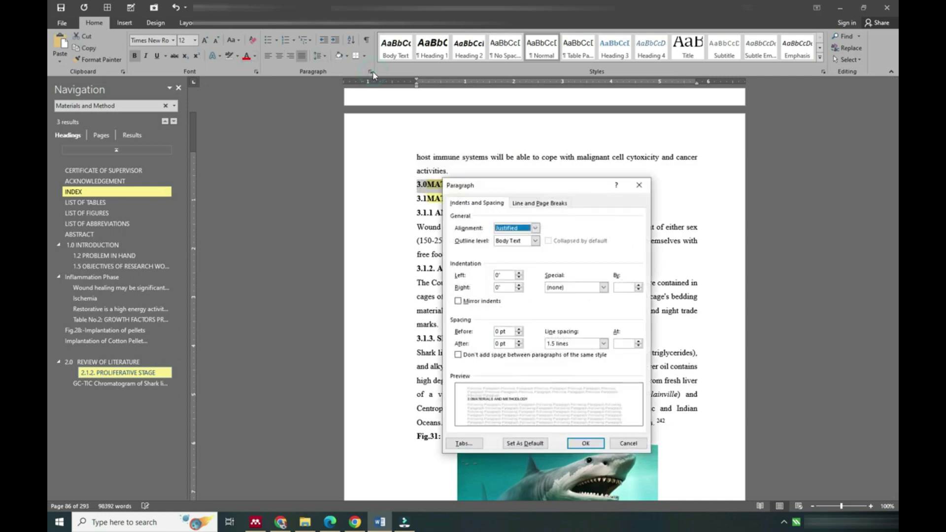
pyautogui.click(534, 240)
pyautogui.click(522, 256)
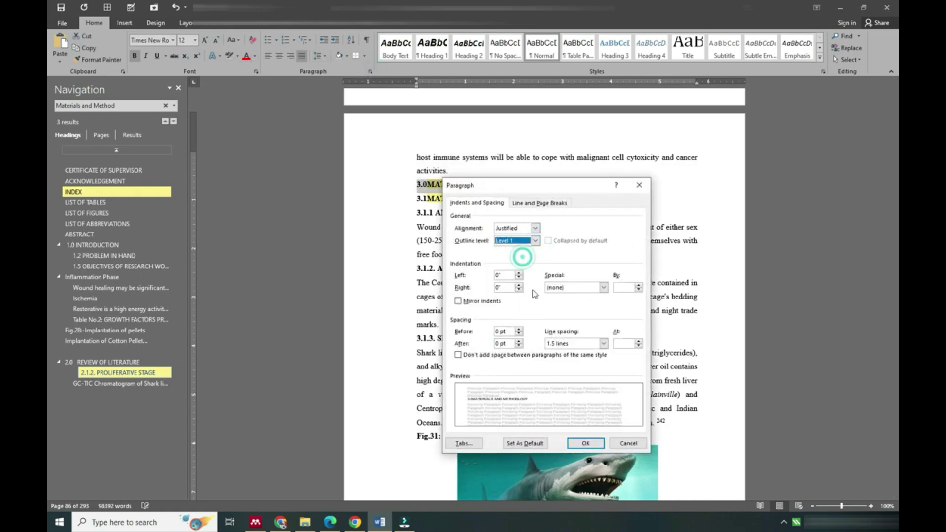
pyautogui.click(584, 442)
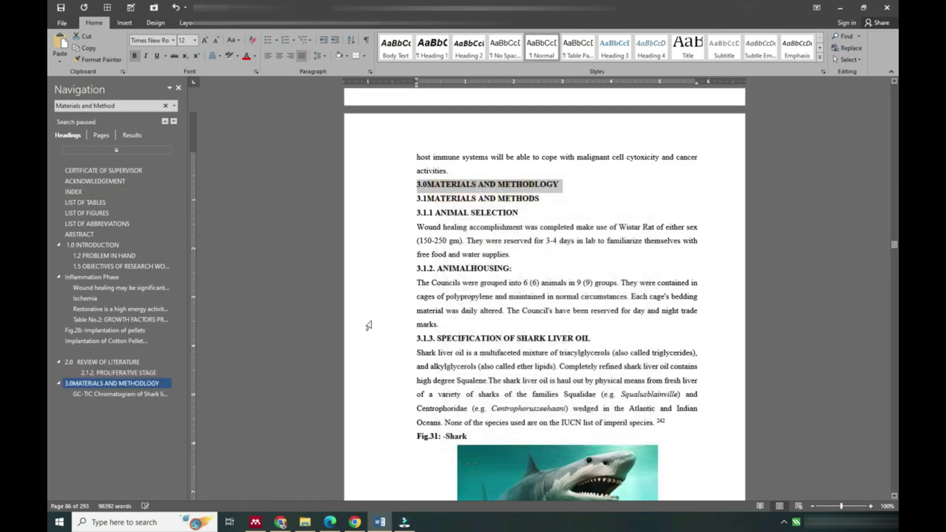
pyautogui.scroll(-2, 368, 325)
pyautogui.scroll(-3, 375, 321)
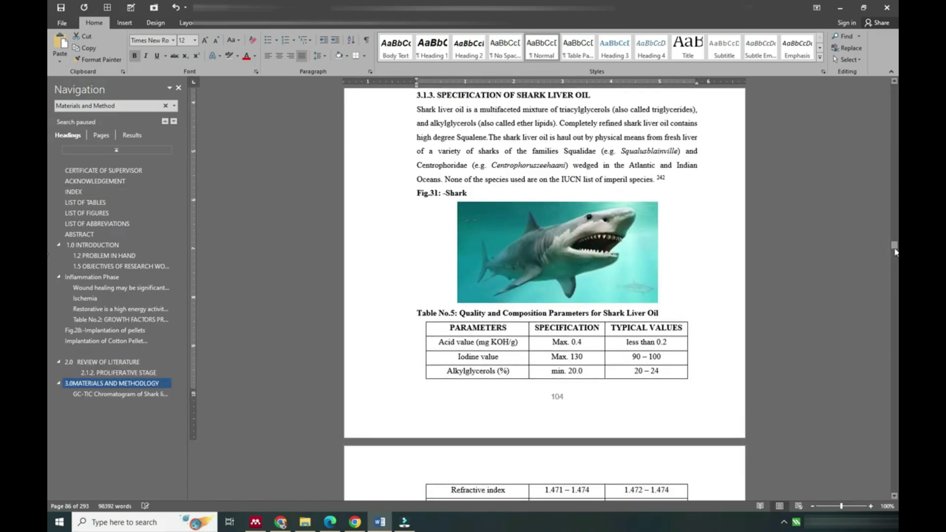
pyautogui.moveTo(893, 247); pyautogui.dragTo(894, 306)
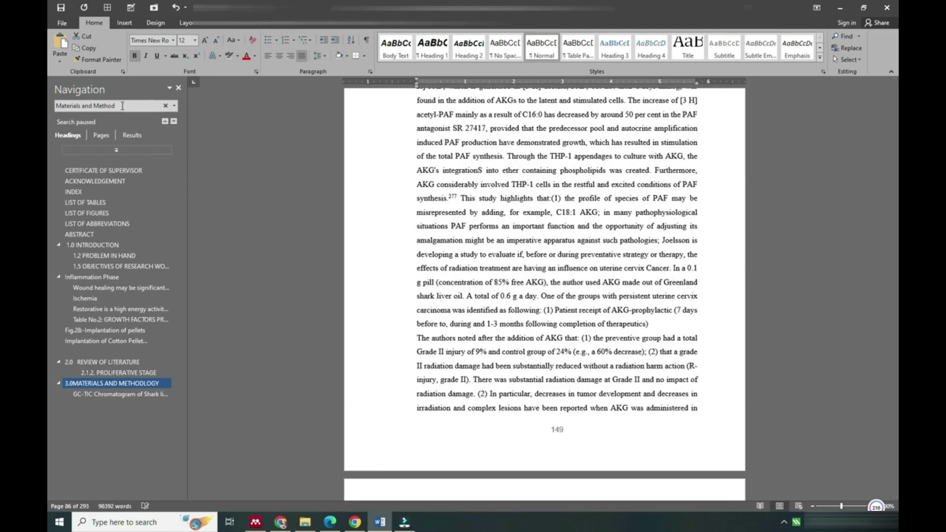
# Step: Search anew, select 4.0 RESEARCH METHODLOGY and set its outline level to Level 1
pyautogui.click(166, 105)
pyautogui.write('Research')
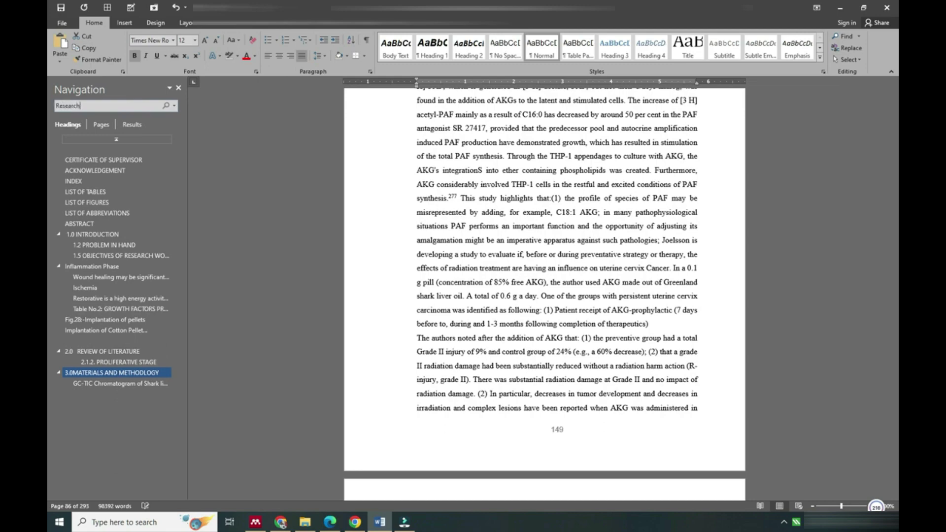
pyautogui.write('Me')
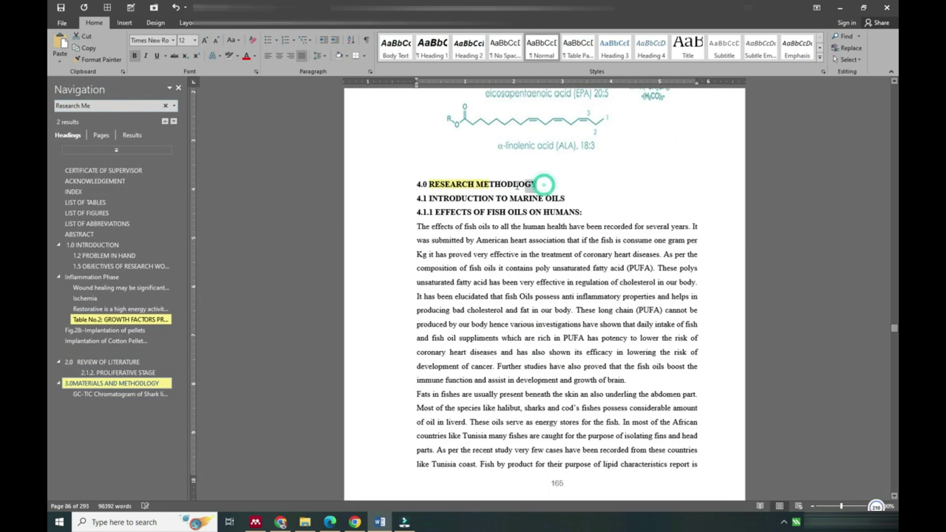
pyautogui.moveTo(544, 186); pyautogui.dragTo(417, 185)
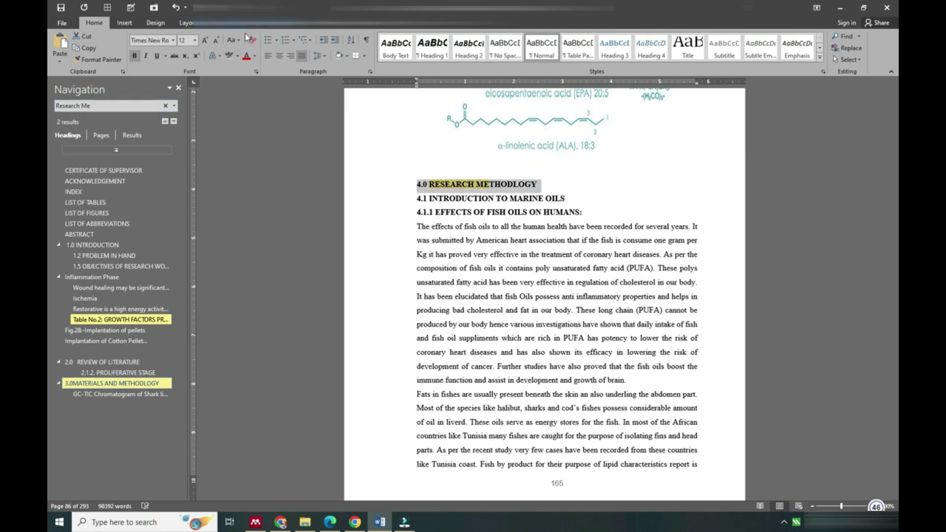
pyautogui.click(370, 72)
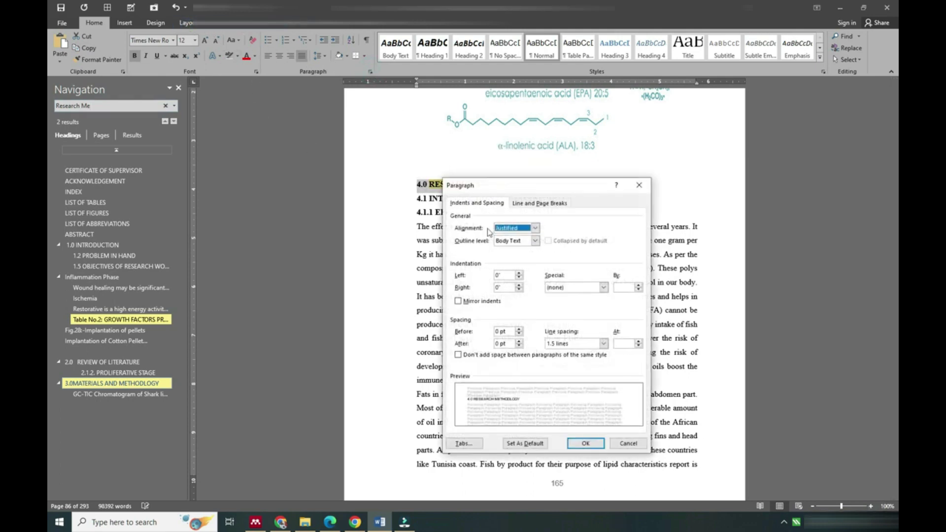
pyautogui.click(535, 241)
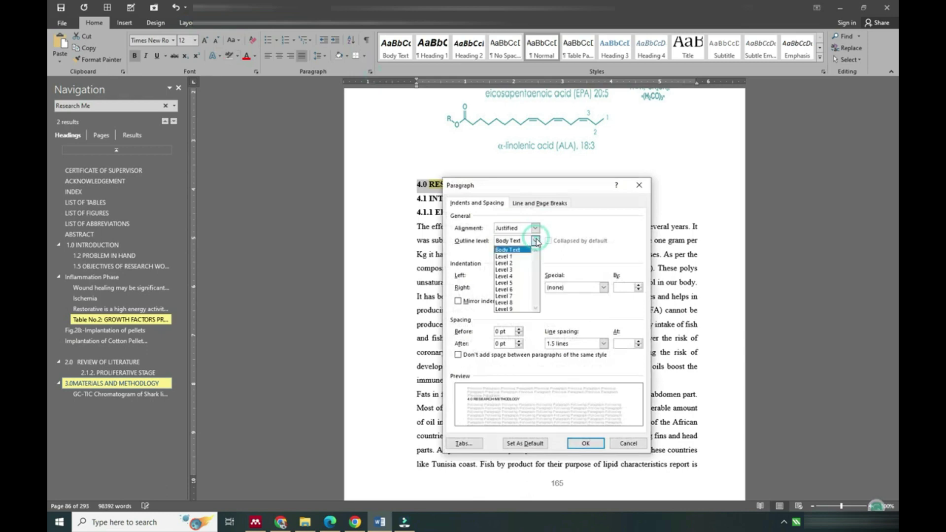
pyautogui.click(517, 256)
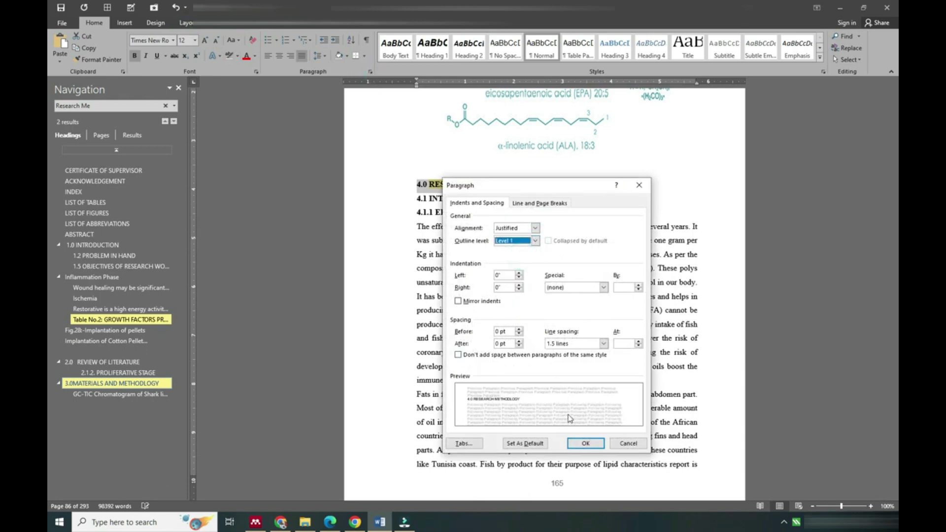
pyautogui.click(585, 443)
pyautogui.write('res')
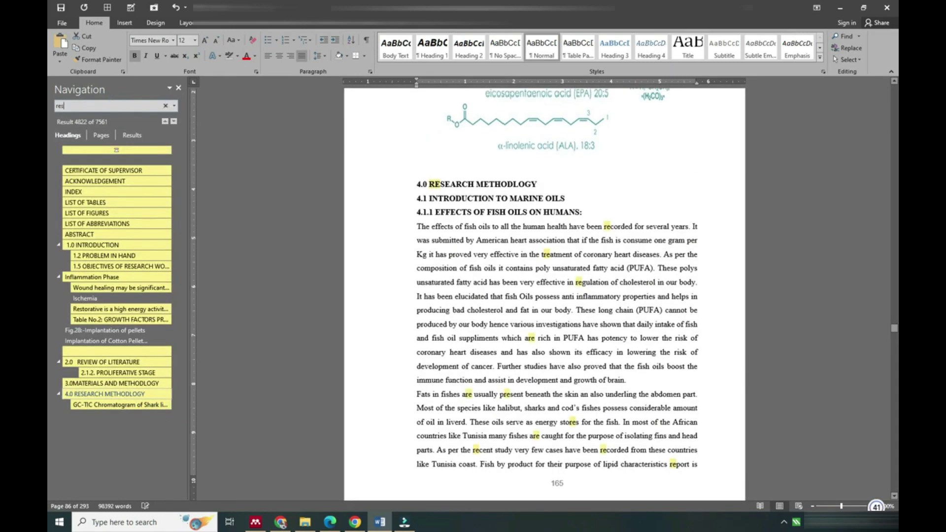
pyautogui.write('ult')
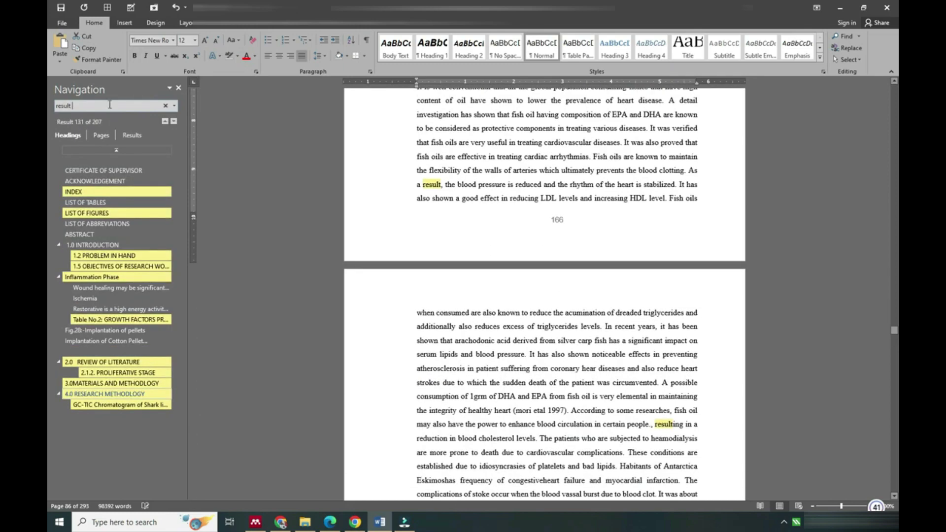
pyautogui.write(' and')
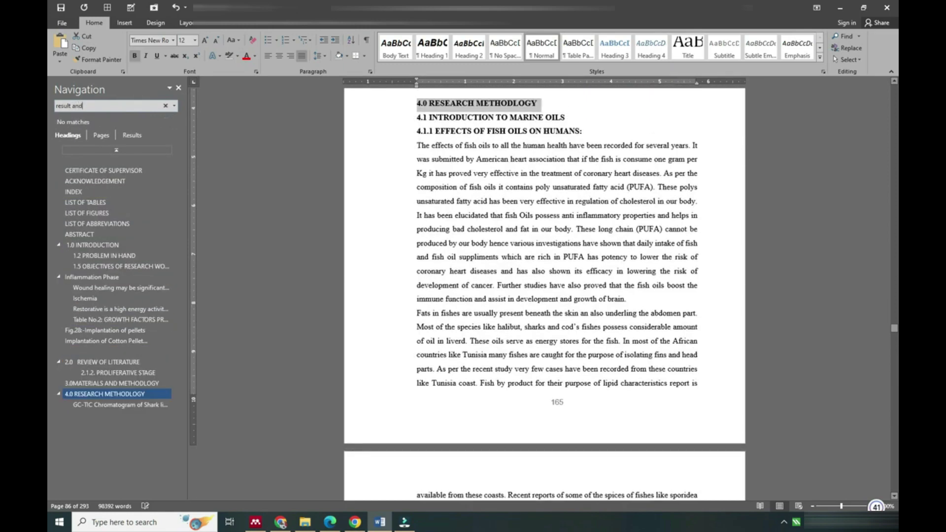
# Step: Search 'results', select 5.0. RESULTSAND DISCUSSION and set its outline level to Level 1
pyautogui.press('BackSpace')
pyautogui.press('BackSpace')
pyautogui.press('BackSpace')
pyautogui.write('s')
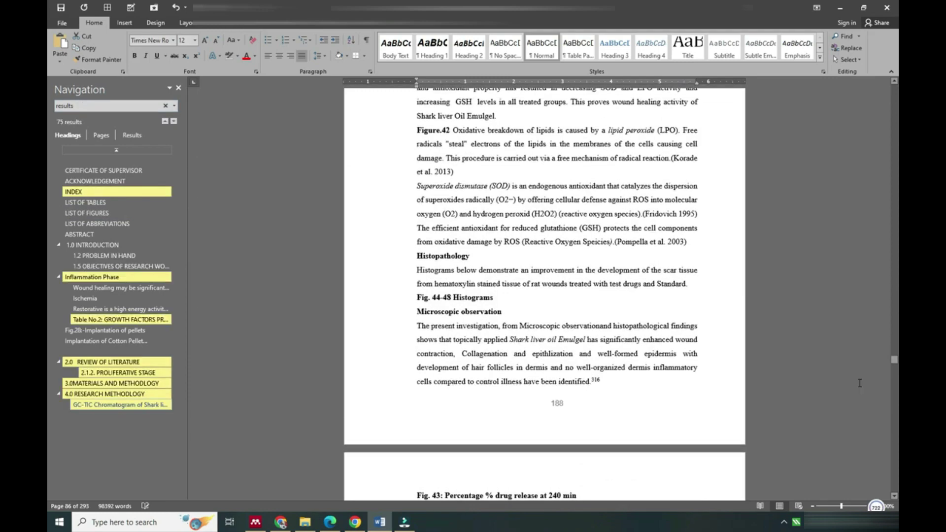
pyautogui.scroll(10, 858, 381)
pyautogui.scroll(7, 858, 382)
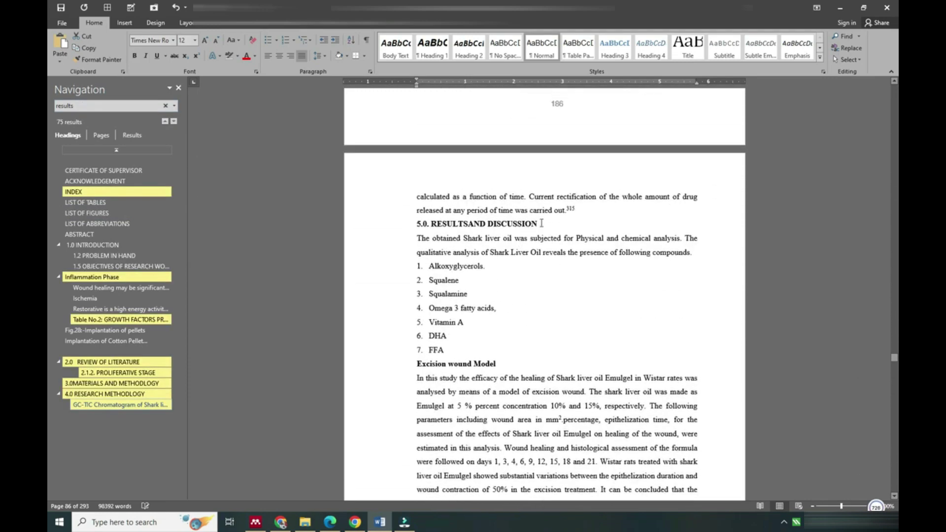
pyautogui.moveTo(543, 222); pyautogui.dragTo(415, 223)
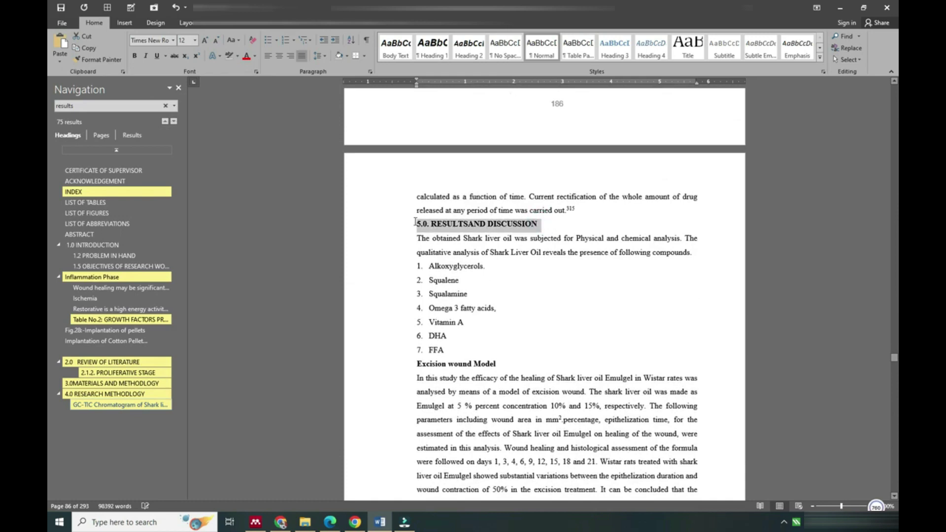
pyautogui.click(370, 72)
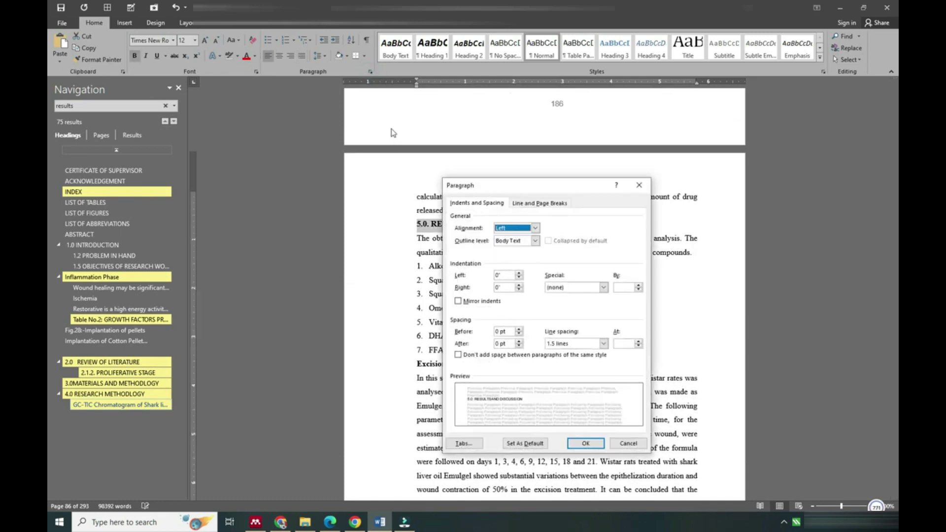
pyautogui.click(538, 247)
pyautogui.click(511, 256)
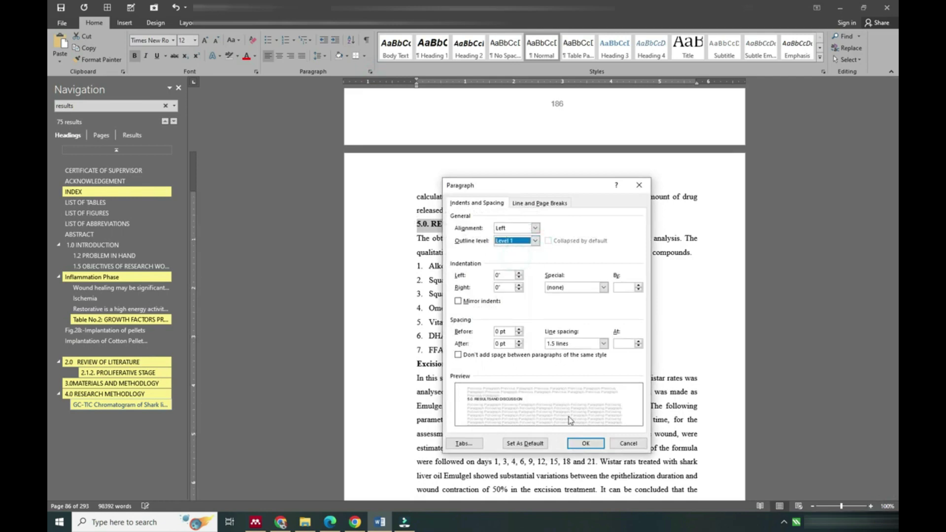
pyautogui.click(584, 443)
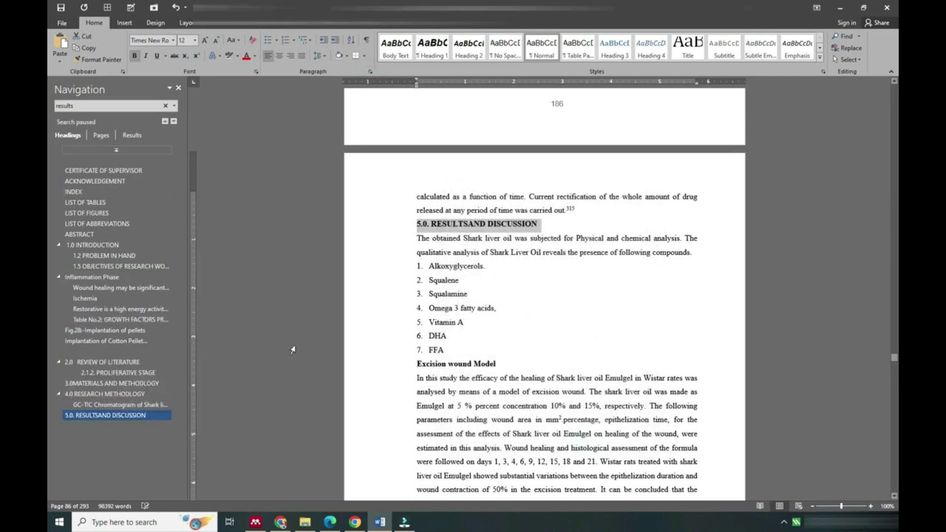
pyautogui.scroll(-3, 293, 350)
pyautogui.scroll(-3, 890, 364)
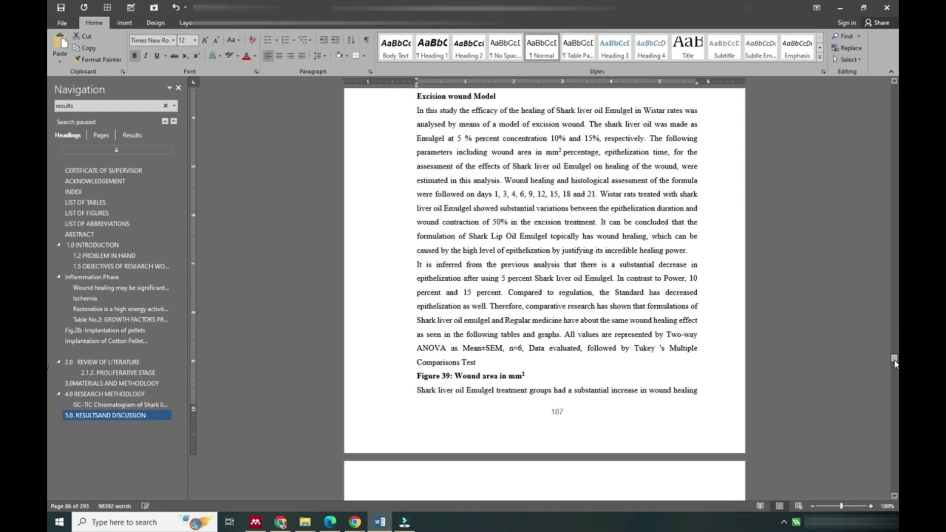
pyautogui.moveTo(895, 363)
pyautogui.mouseDown()
pyautogui.moveTo(47, 397)
pyautogui.moveTo(47, 416)
pyautogui.mouseUp()
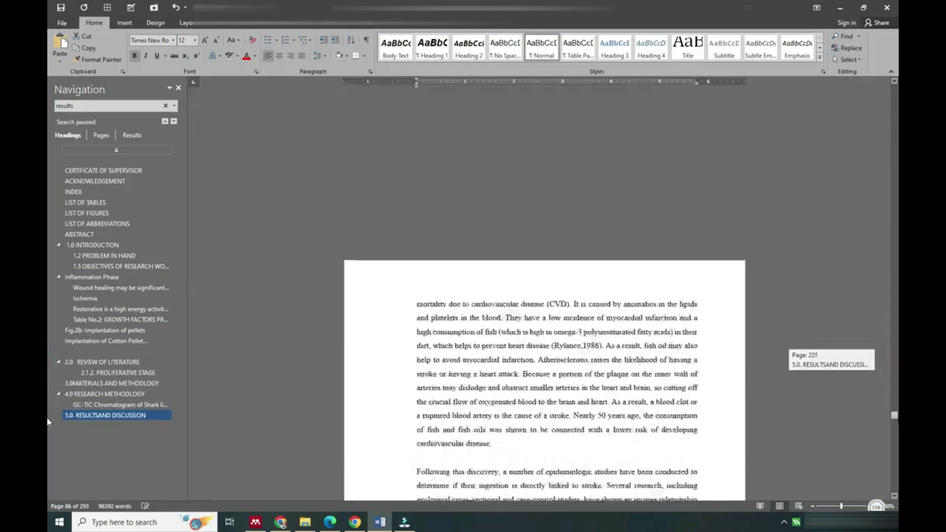
pyautogui.moveTo(47, 417); pyautogui.dragTo(46, 436)
# Step: Set 5.0 SUMMARY AND CONCLUSION to outline Level 1, correcting a brief Level 2 choice
pyautogui.moveTo(548, 478); pyautogui.dragTo(416, 477)
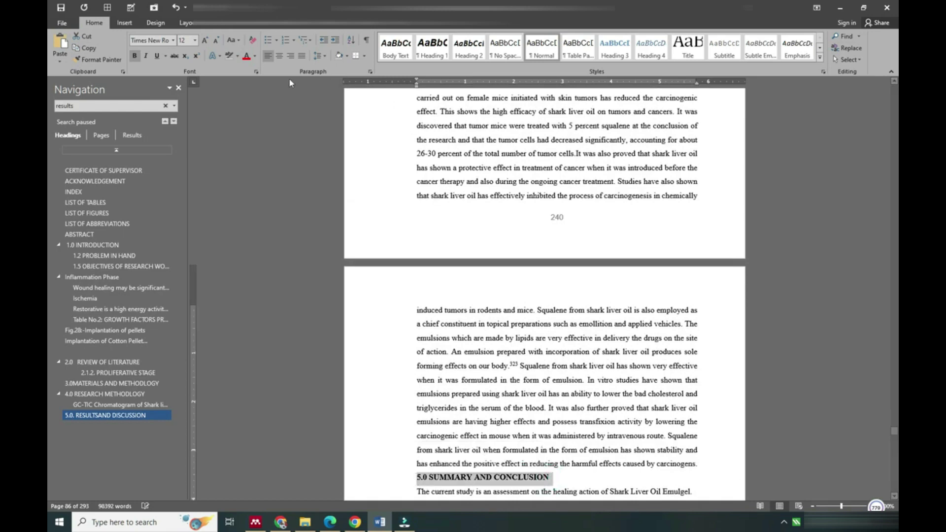
pyautogui.click(369, 72)
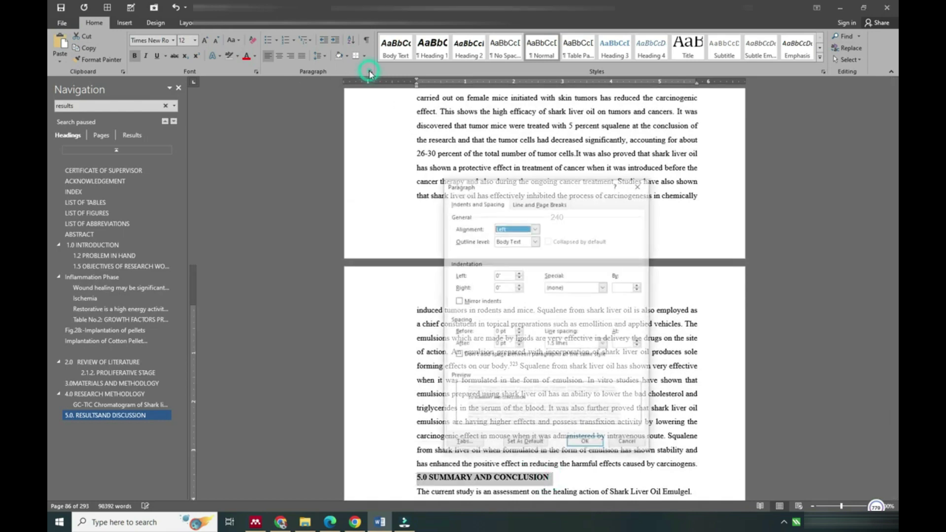
pyautogui.click(534, 242)
pyautogui.click(518, 260)
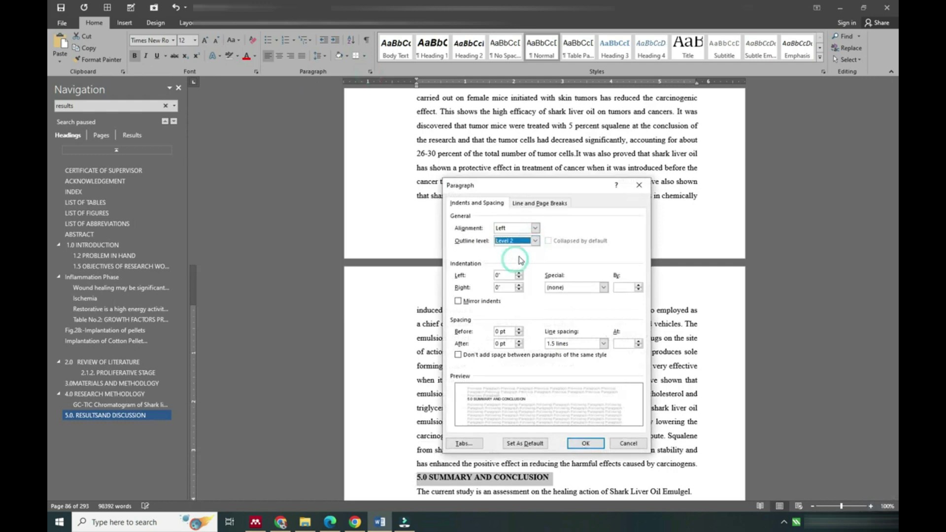
pyautogui.click(528, 240)
pyautogui.click(512, 254)
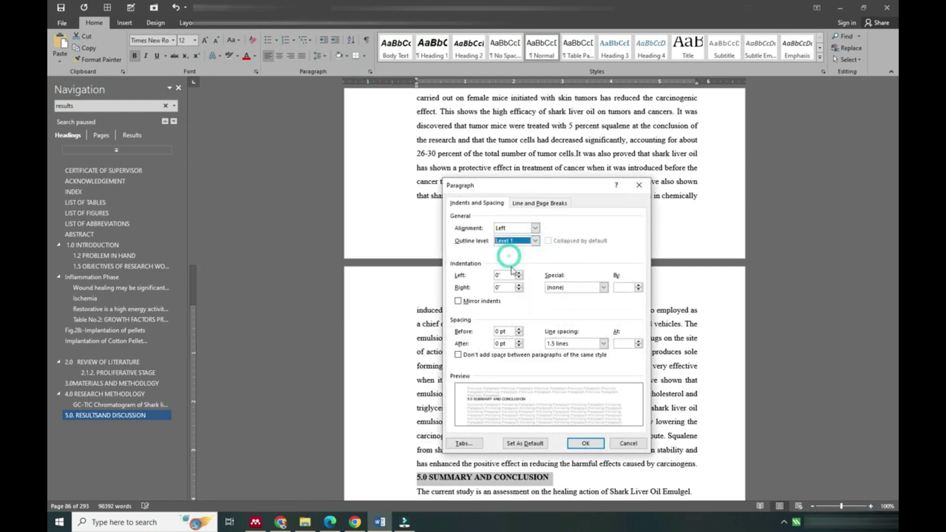
pyautogui.click(577, 441)
pyautogui.scroll(-2, 563, 312)
pyautogui.scroll(-4, 562, 311)
pyautogui.scroll(-8, 563, 312)
pyautogui.scroll(-10, 568, 271)
pyautogui.scroll(-6, 568, 271)
pyautogui.scroll(-5, 568, 271)
# Step: Set the 6.0. REFERENCES heading to outline Level 1 so it joins the navigation headings
pyautogui.moveTo(465, 221); pyautogui.dragTo(406, 216)
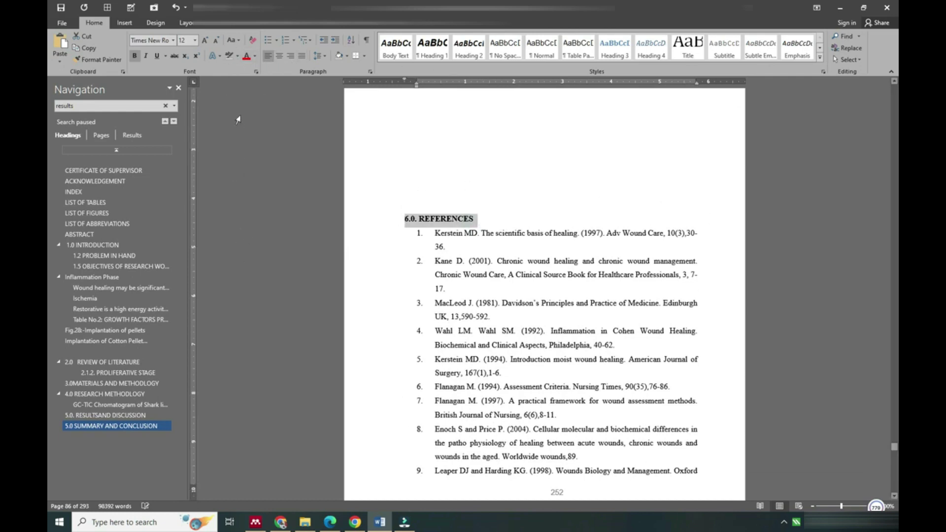
pyautogui.click(371, 72)
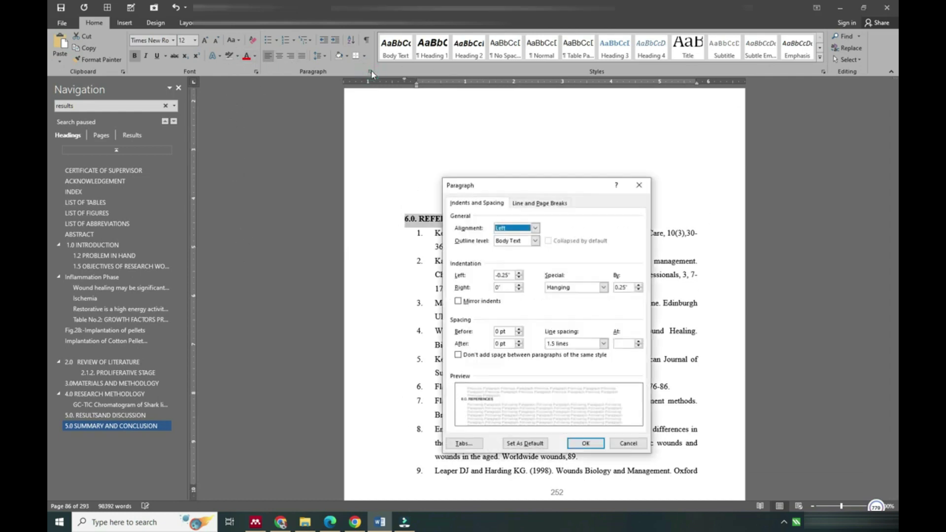
pyautogui.click(535, 241)
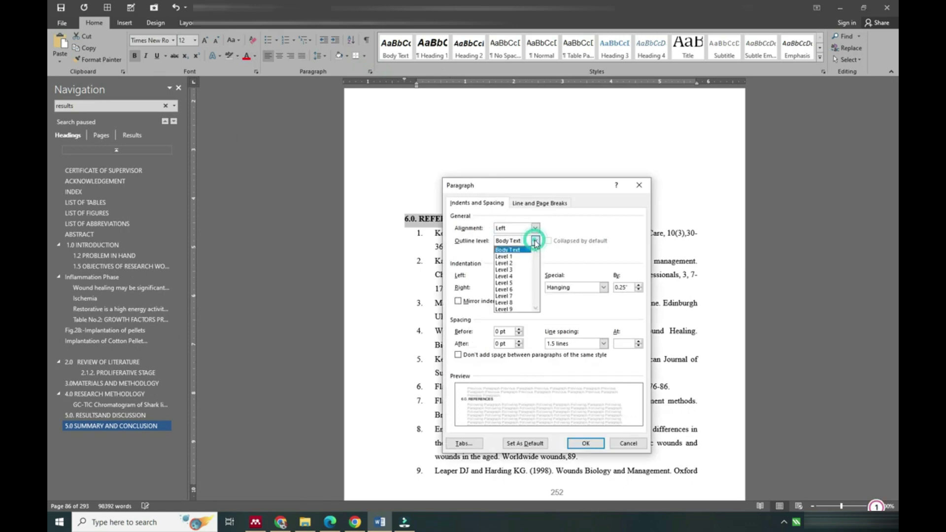
pyautogui.click(510, 257)
pyautogui.click(581, 443)
pyautogui.scroll(-1, 580, 444)
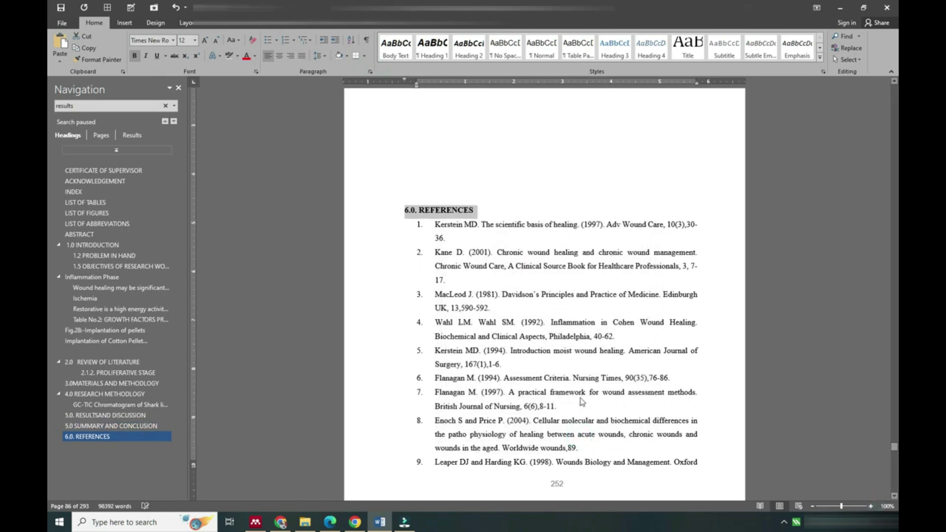
pyautogui.scroll(-6, 581, 444)
pyautogui.scroll(-5, 581, 444)
pyautogui.scroll(-4, 581, 443)
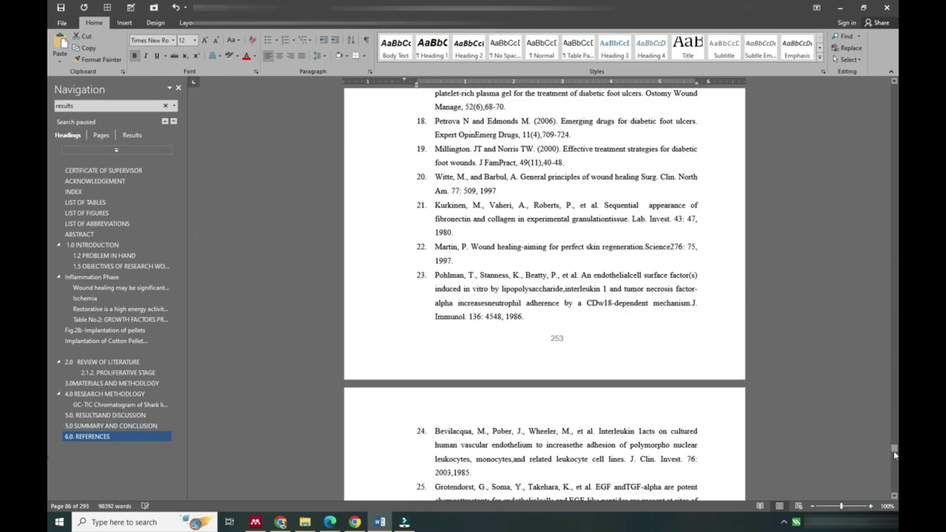
pyautogui.moveTo(894, 453); pyautogui.dragTo(894, 488)
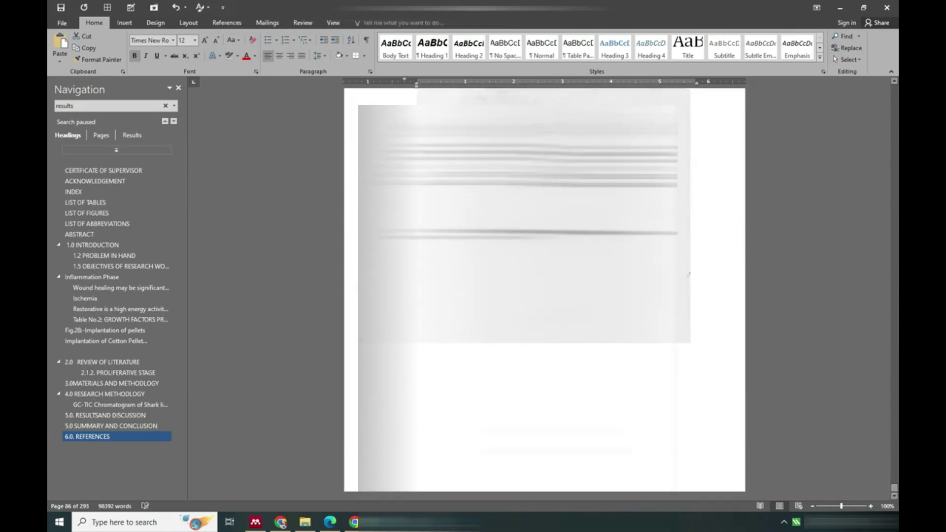